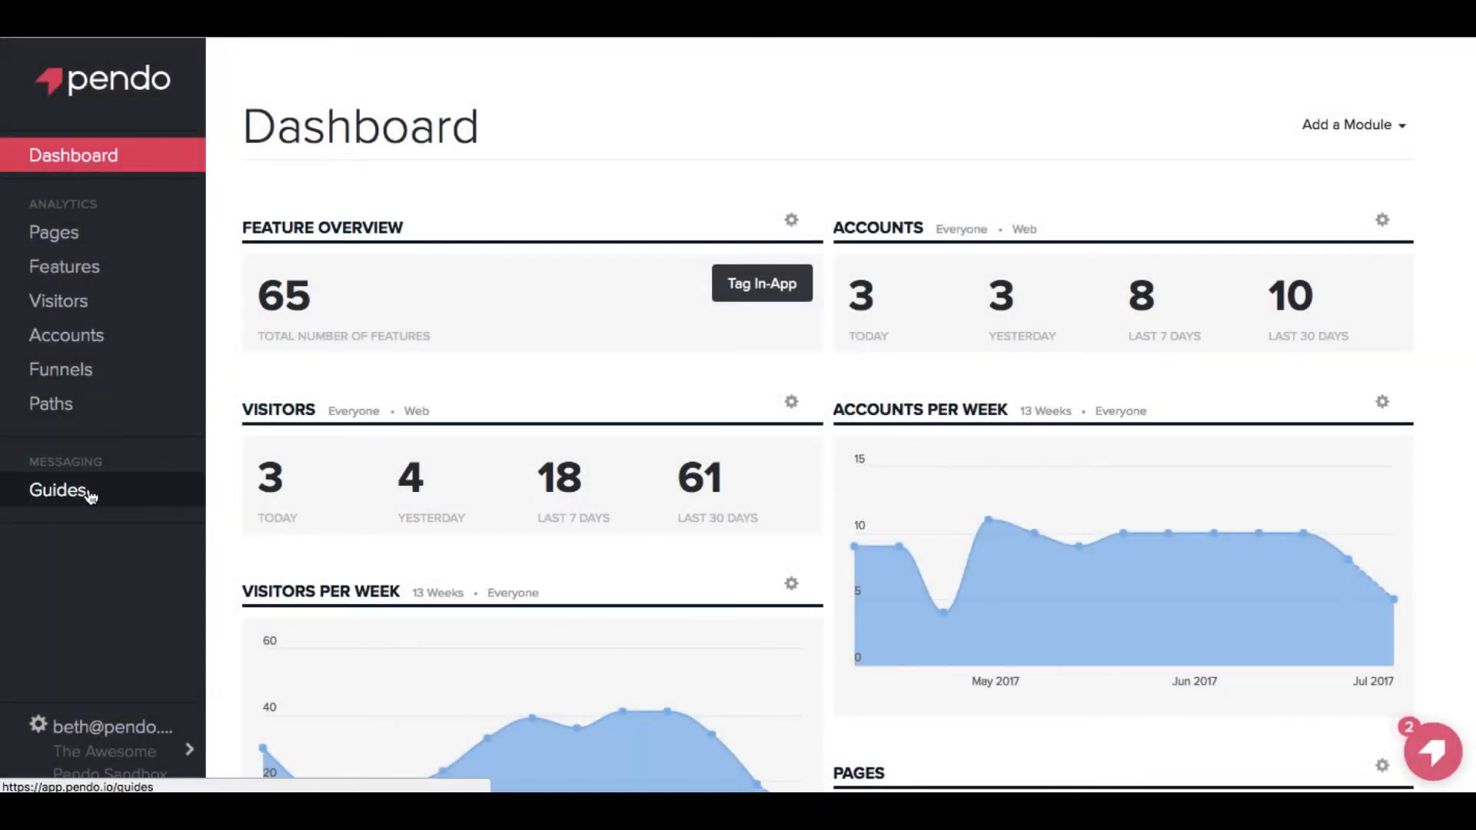
Start a new guide from the in-app designer over Acme App, showing the guide-type choices.
{"action": "left_click", "coordinate": [90, 495]}
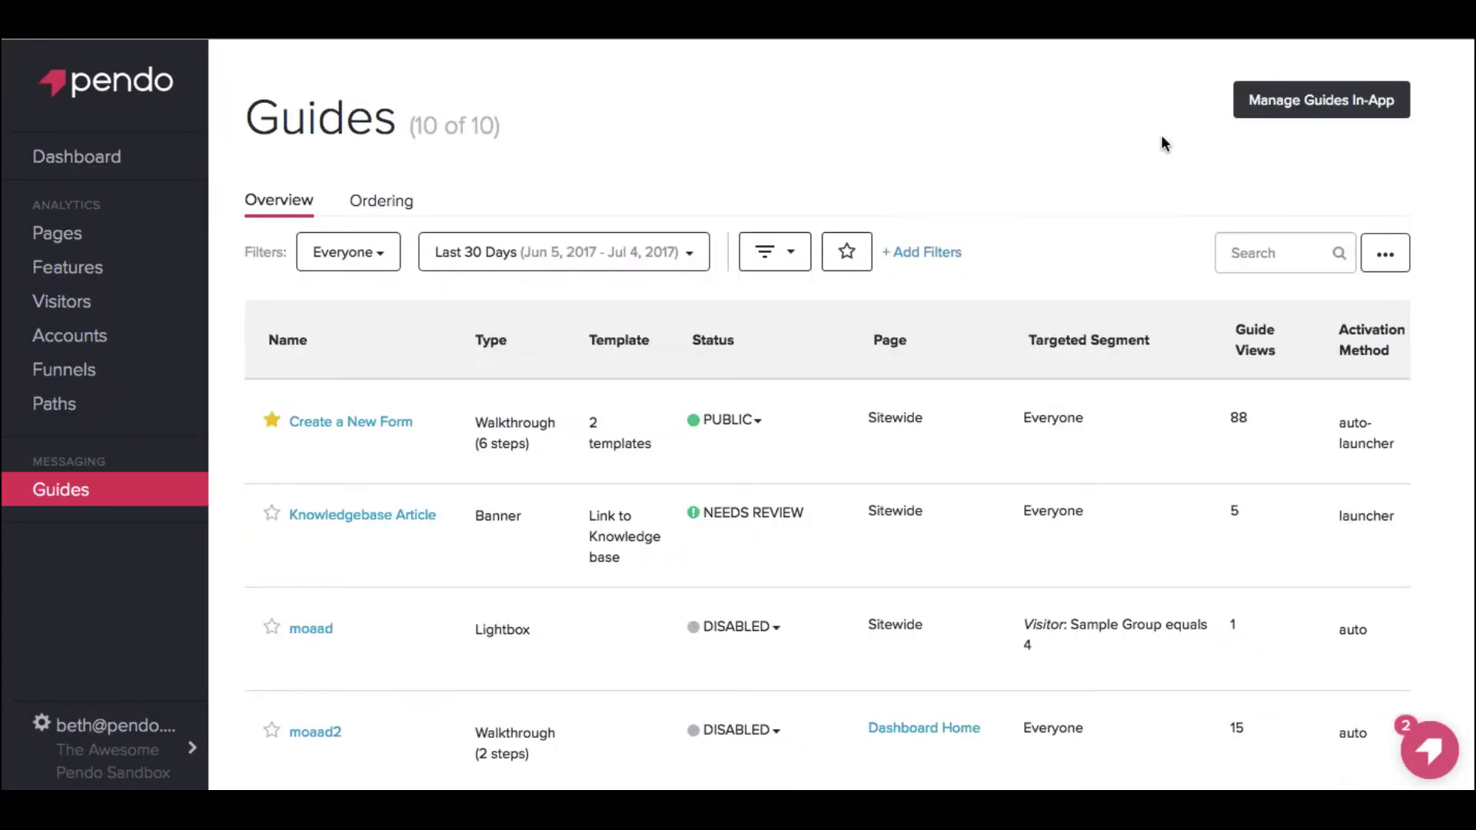
{"action": "left_click", "coordinate": [1257, 110]}
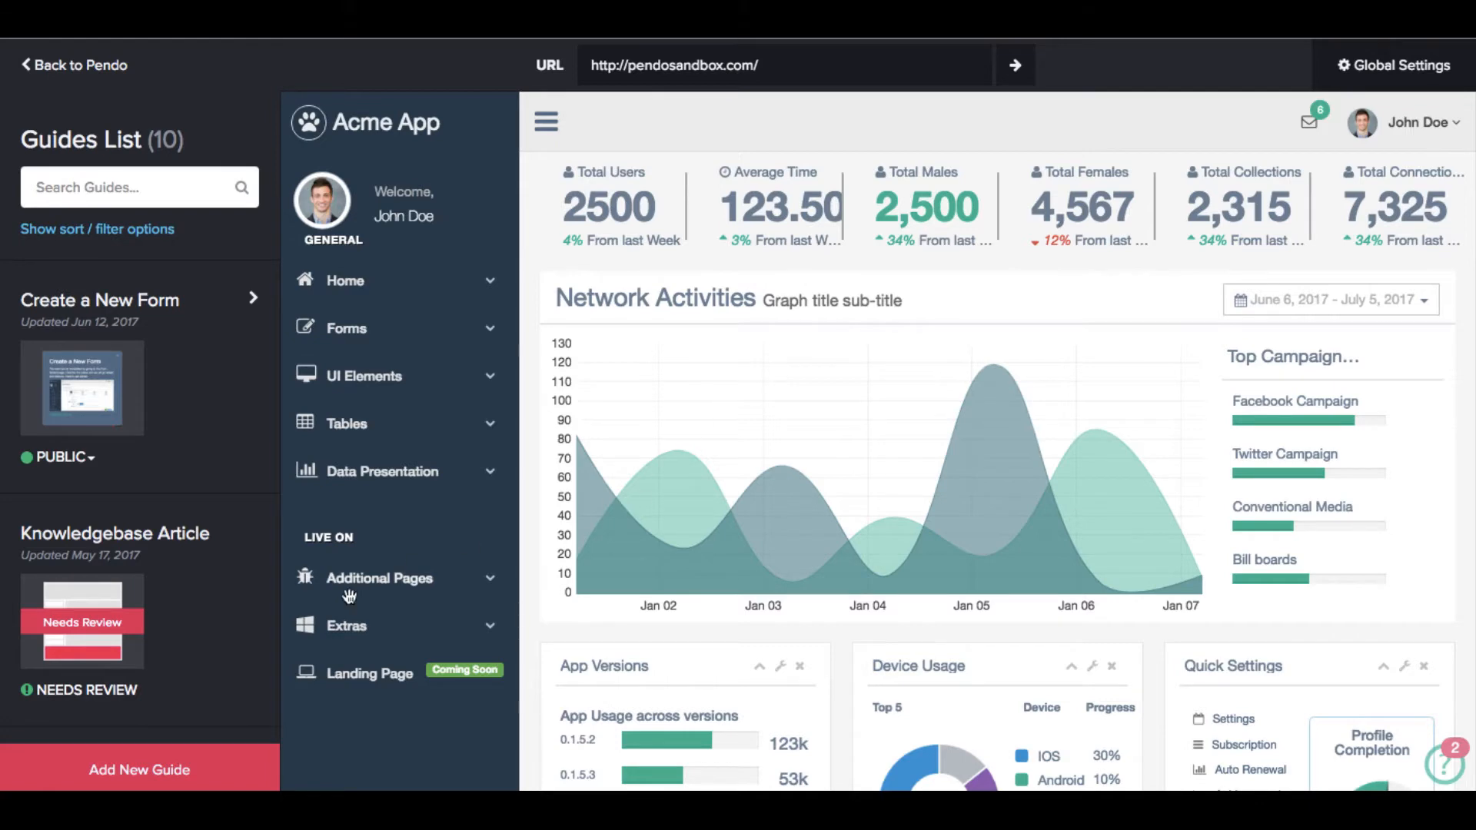
{"action": "left_click", "coordinate": [185, 772]}
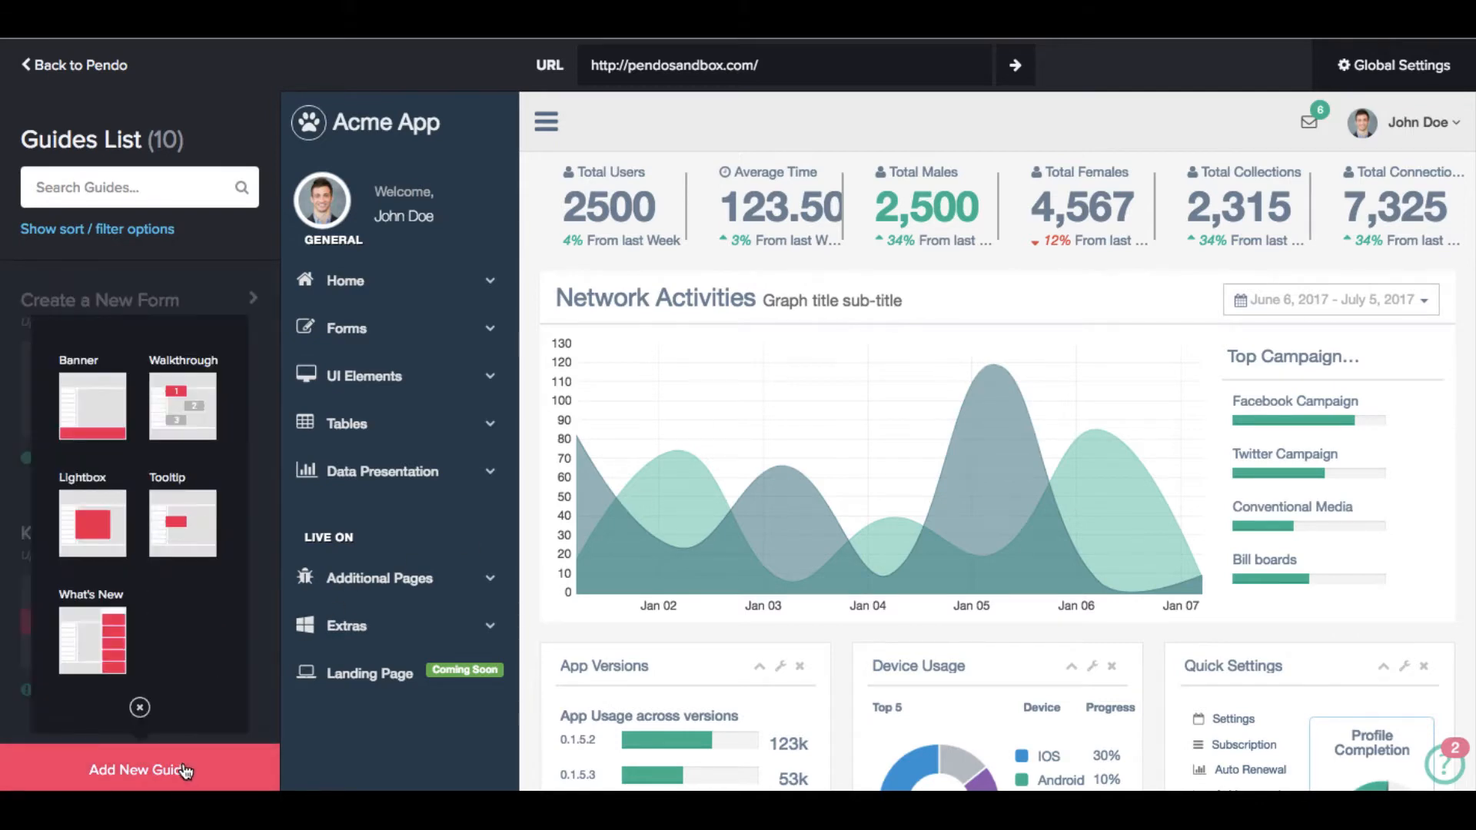
Create the guide as a walkthrough and rename it 'Test Walkthrough'.
{"action": "left_click", "coordinate": [203, 436]}
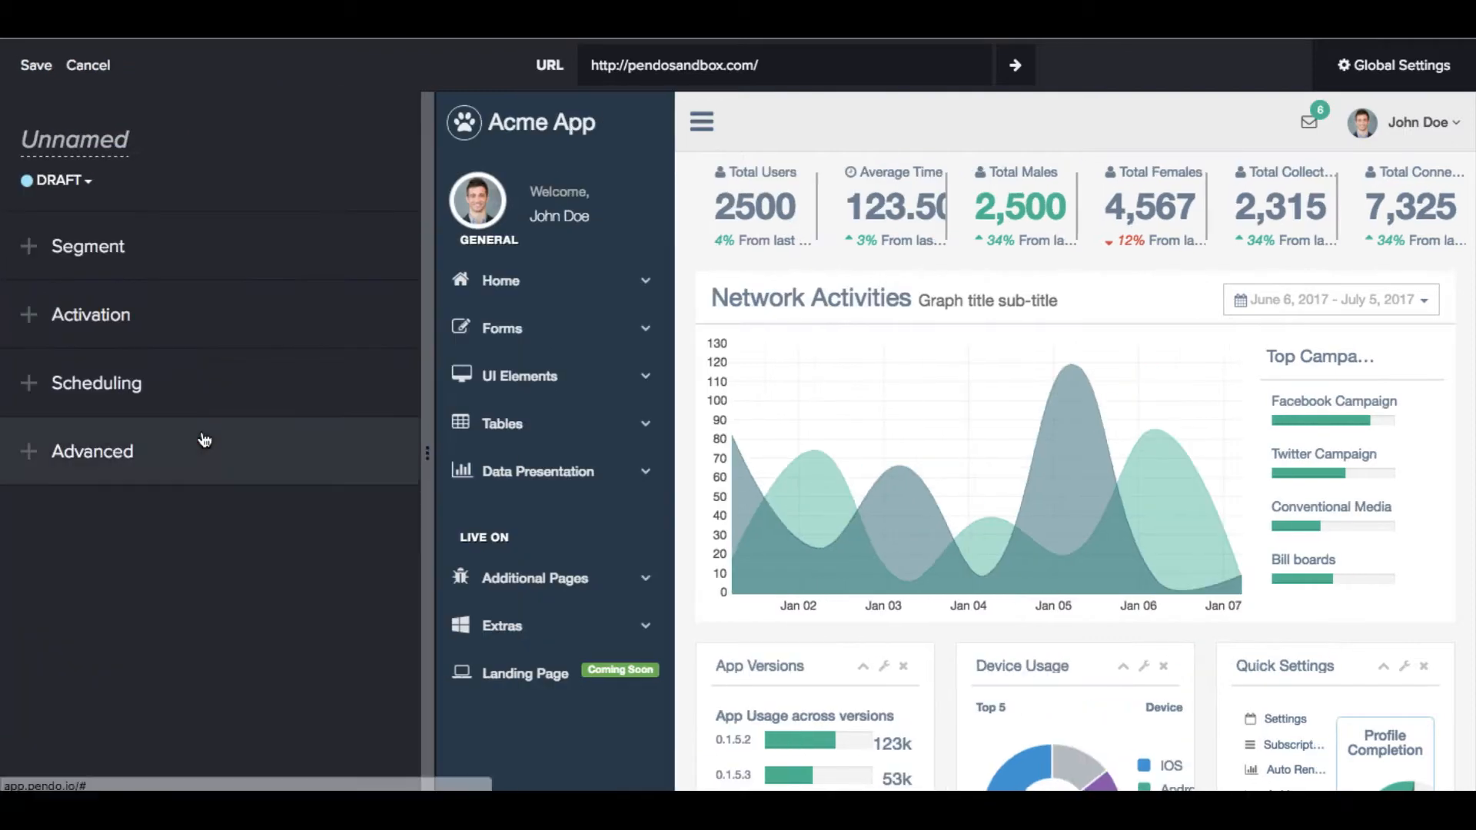
{"action": "left_click", "coordinate": [72, 140]}
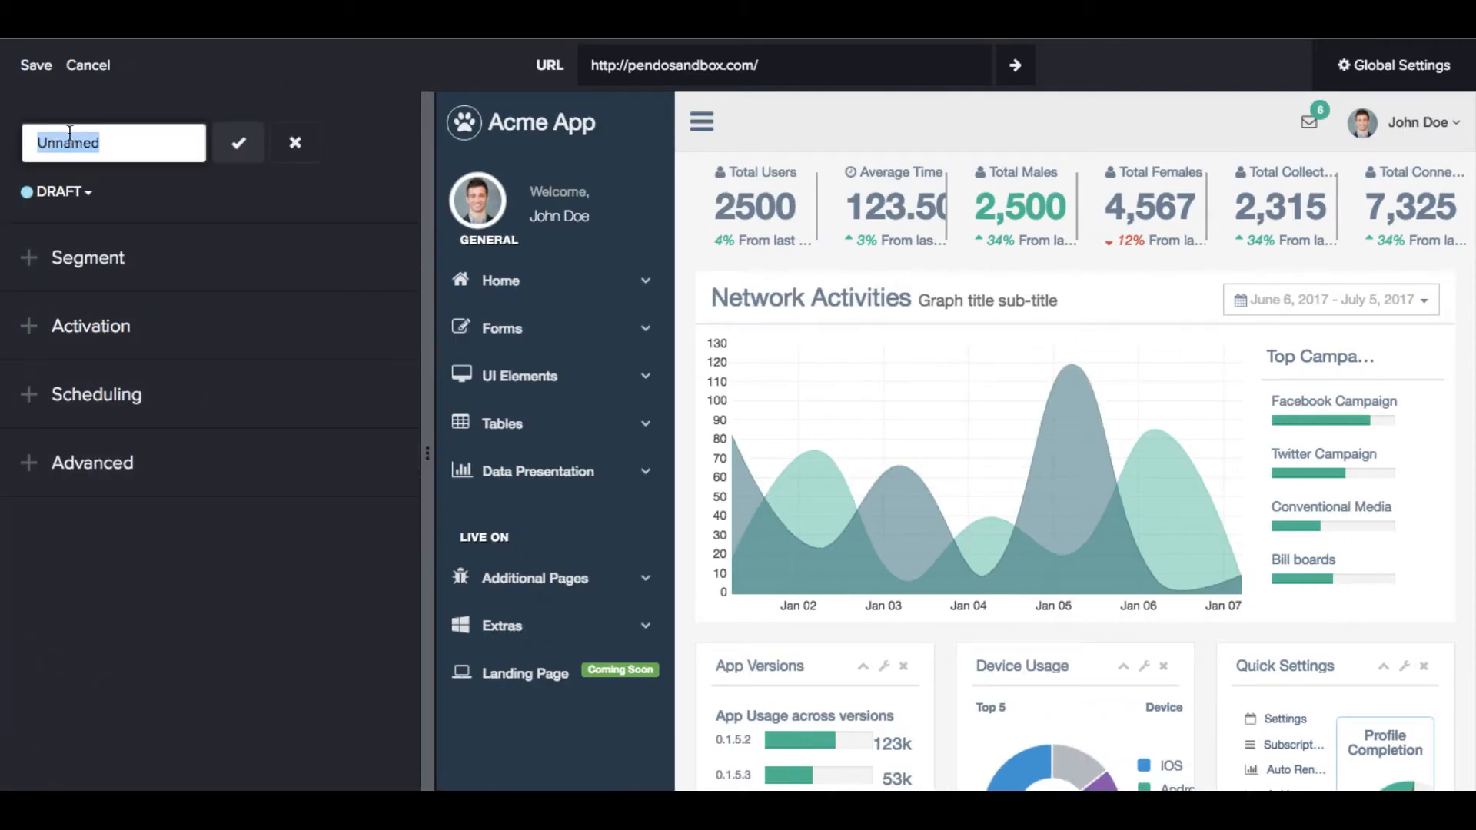
{"action": "type", "text": "Test Walk"}
{"action": "type", "text": "through"}
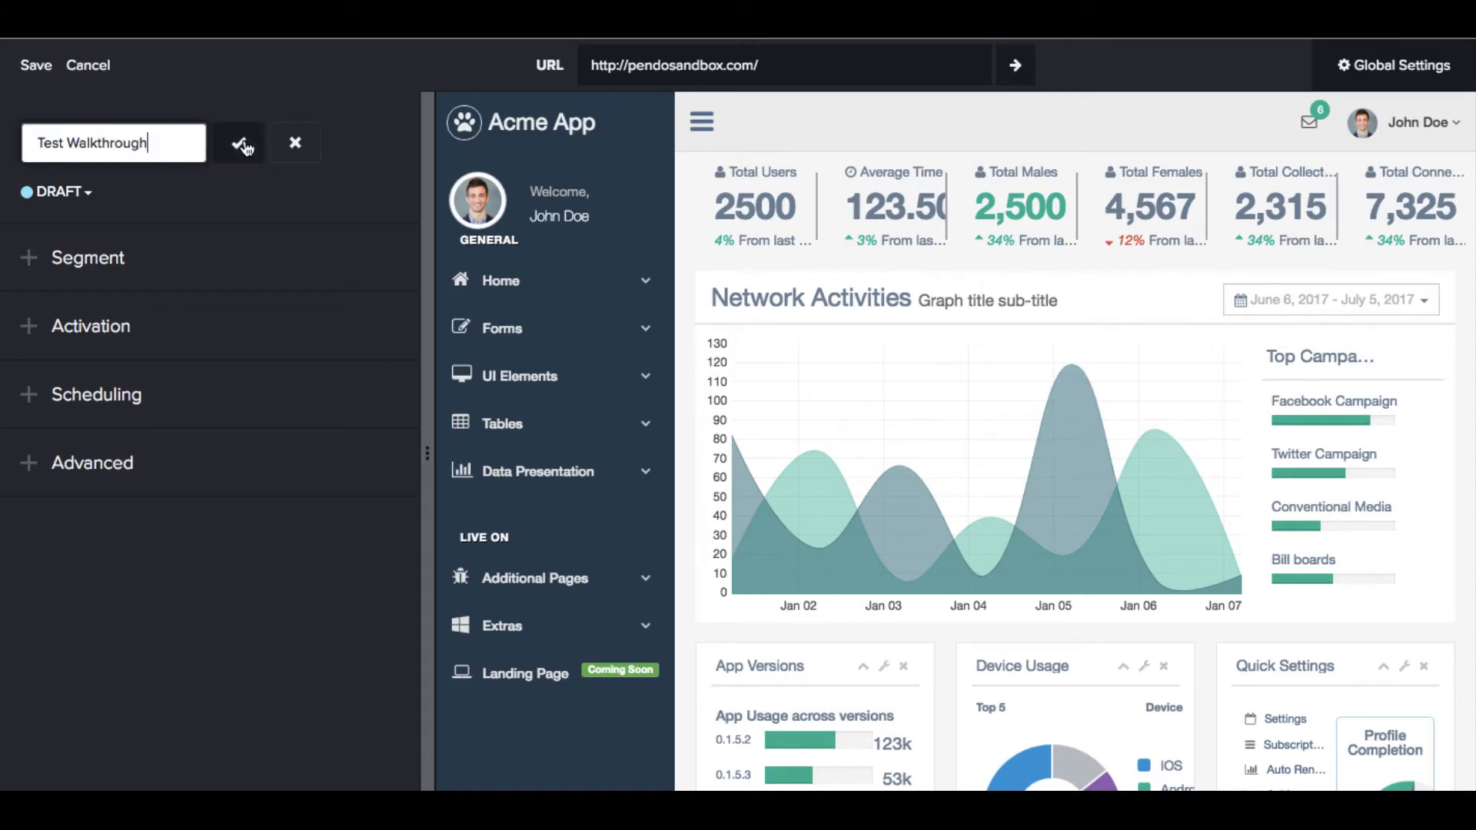
{"action": "left_click", "coordinate": [239, 143]}
Target the walkthrough at the New Users segment and review its activation settings.
{"action": "left_click", "coordinate": [96, 257]}
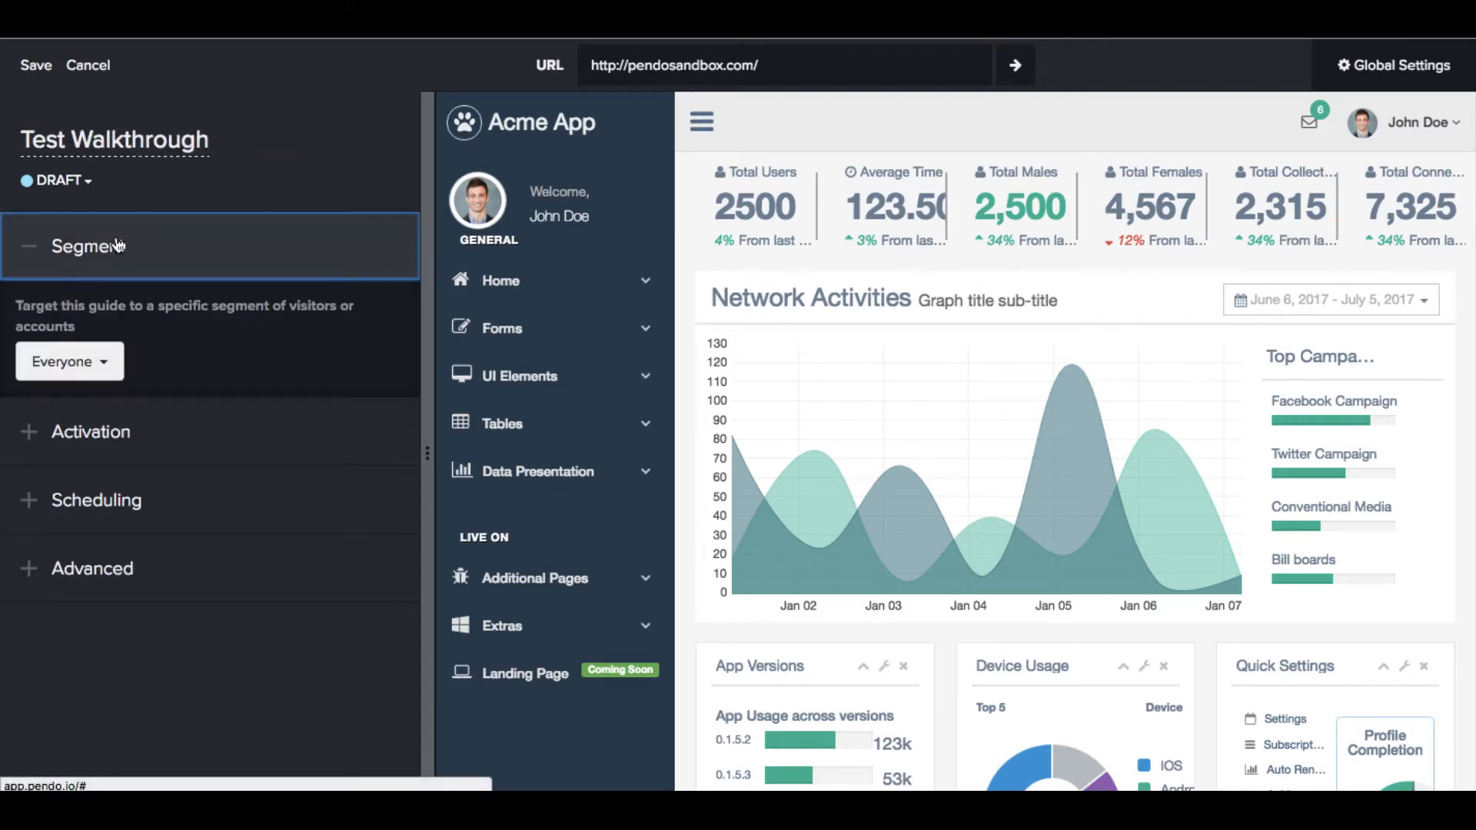
{"action": "left_click", "coordinate": [69, 361]}
{"action": "scroll", "coordinate": [95, 601], "scroll_direction": "down", "scroll_amount": 3}
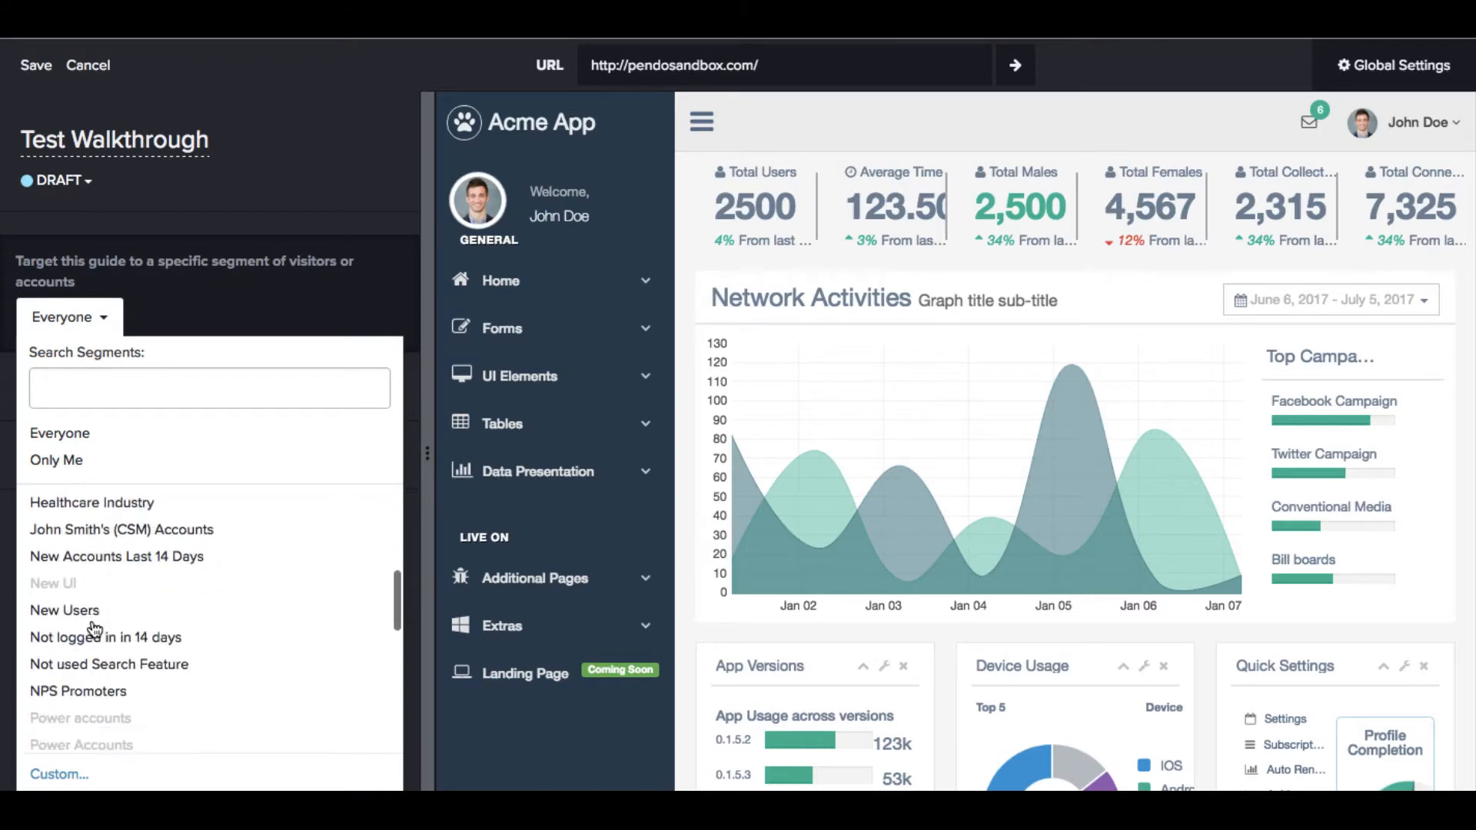
{"action": "left_click", "coordinate": [65, 529]}
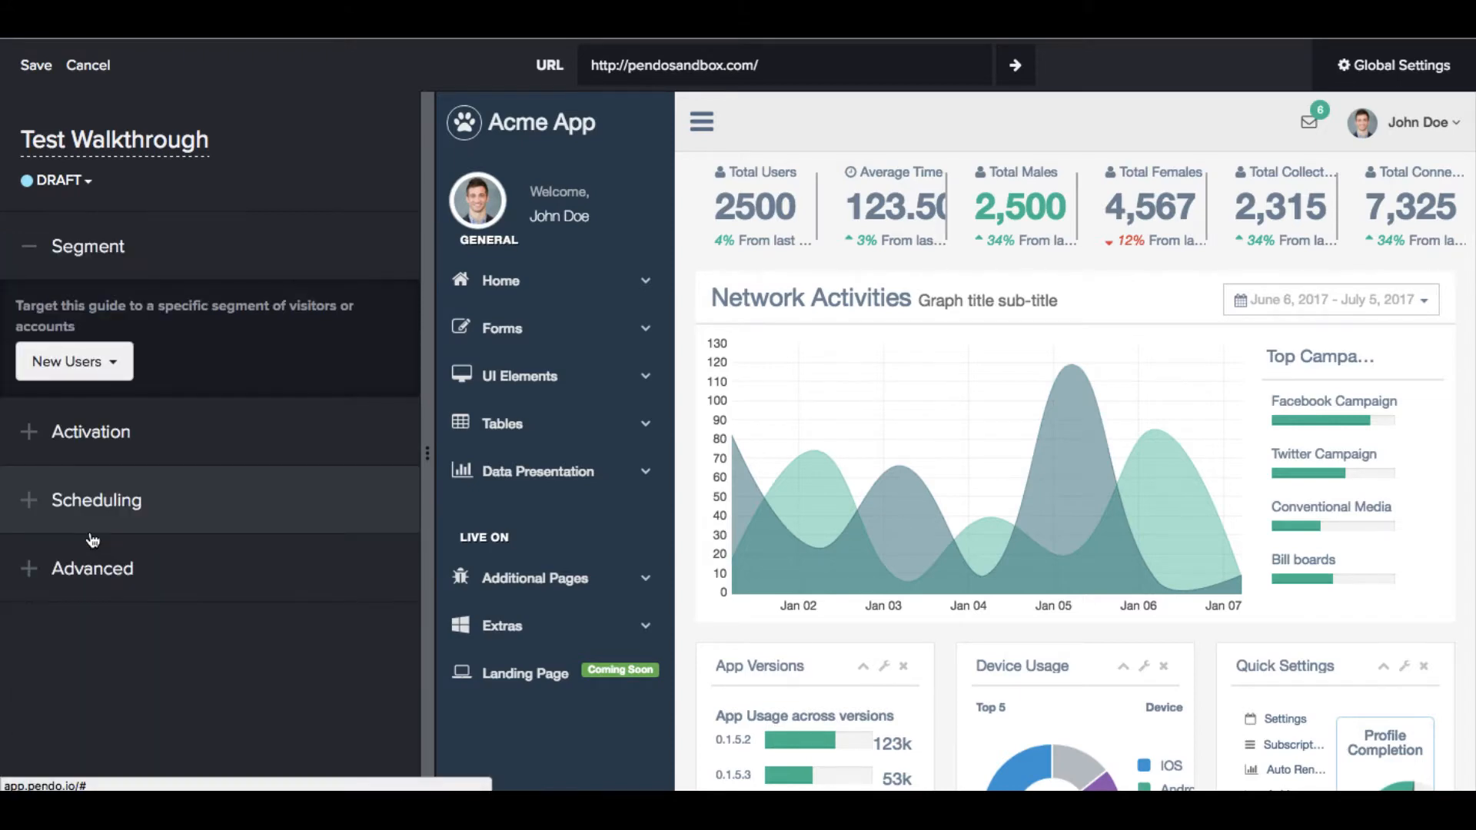
{"action": "left_click", "coordinate": [91, 432]}
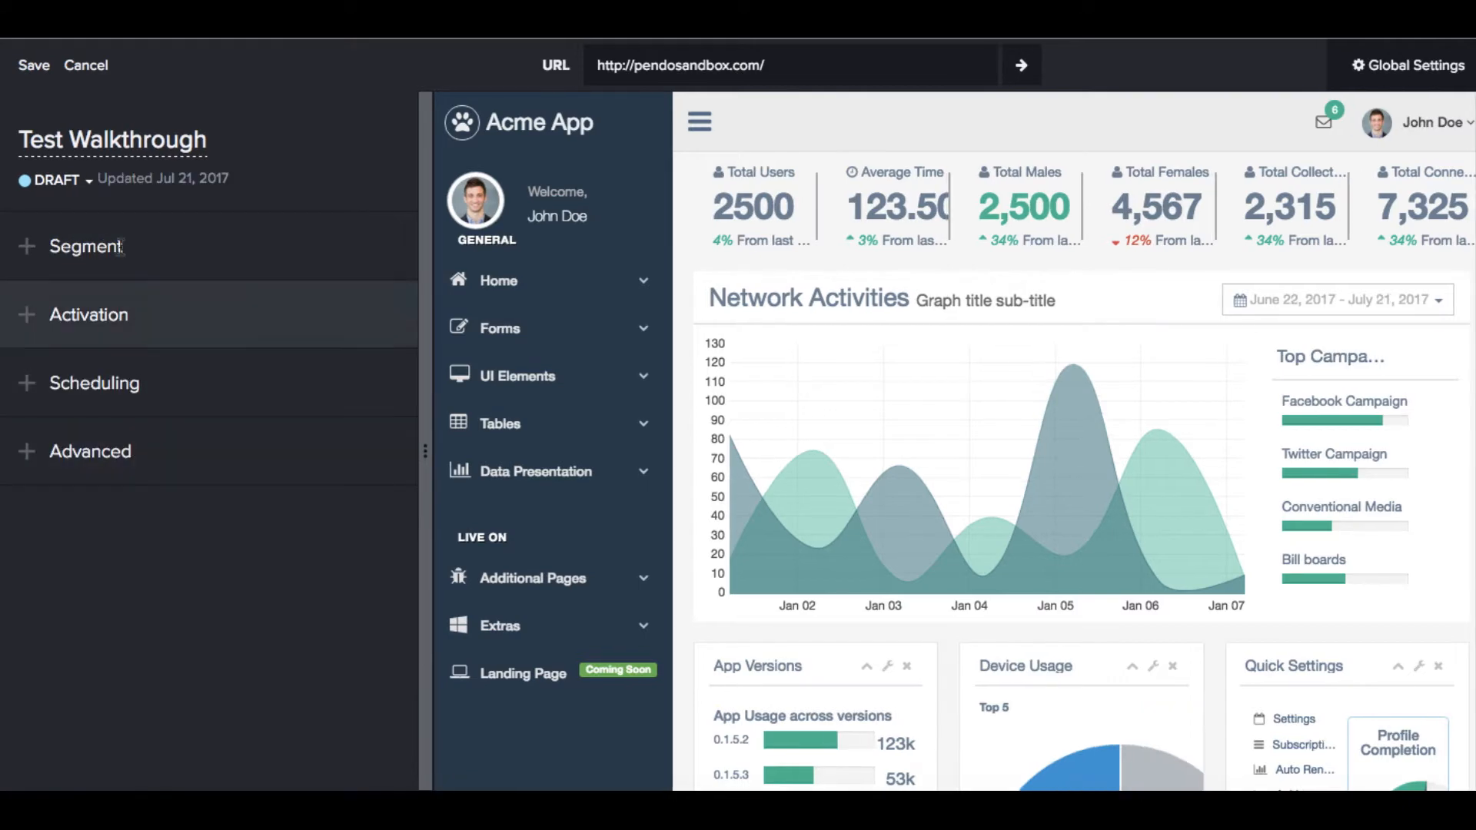
Save the walkthrough settings and begin its first step as a lightbox.
{"action": "left_click", "coordinate": [34, 65]}
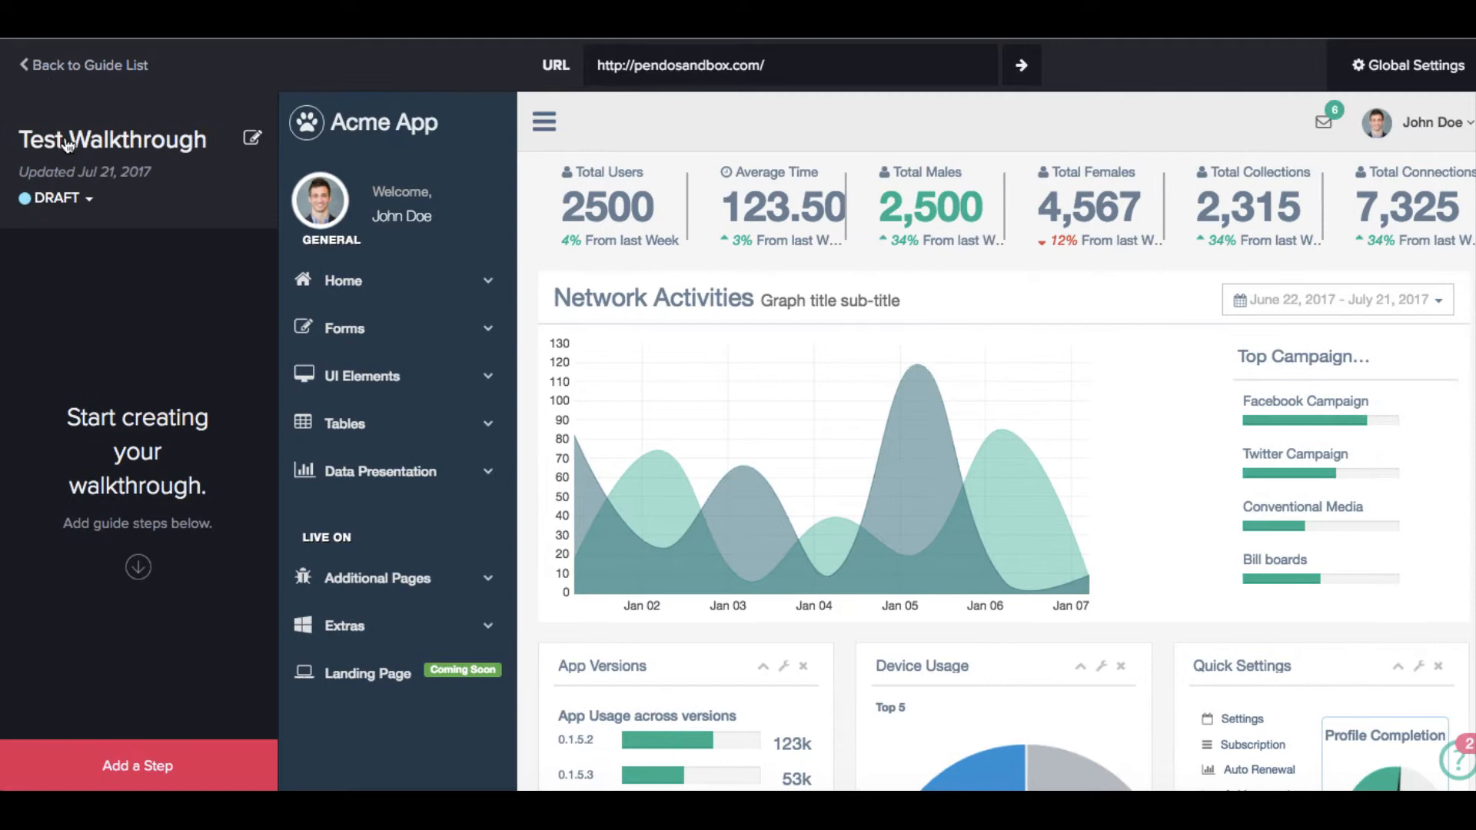
{"action": "left_click", "coordinate": [111, 766]}
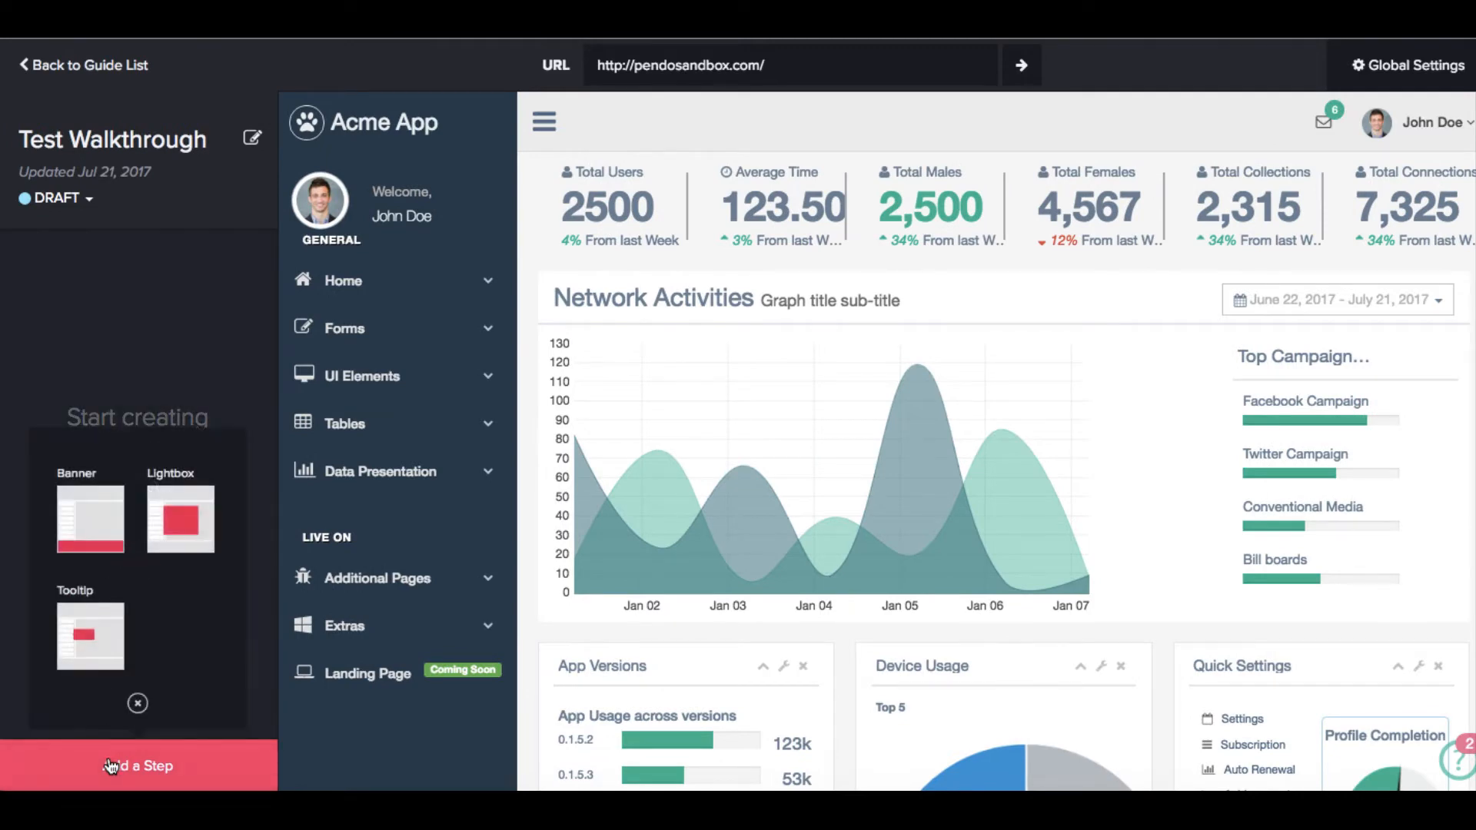
{"action": "left_click", "coordinate": [195, 538]}
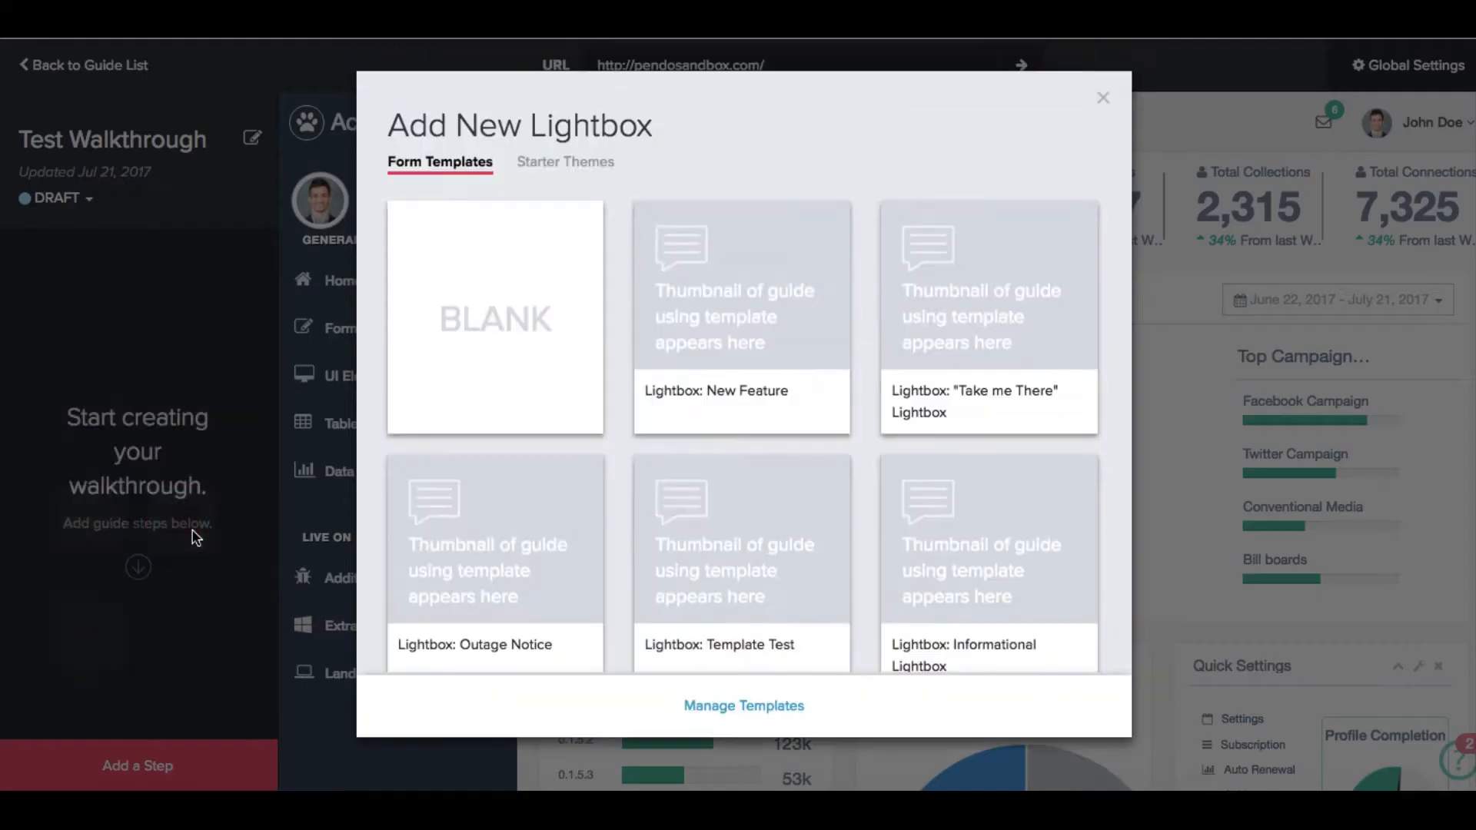
Add the New Feature lightbox template as Step 1, review its HTML, CSS and JS, and save it.
{"action": "left_click", "coordinate": [713, 345]}
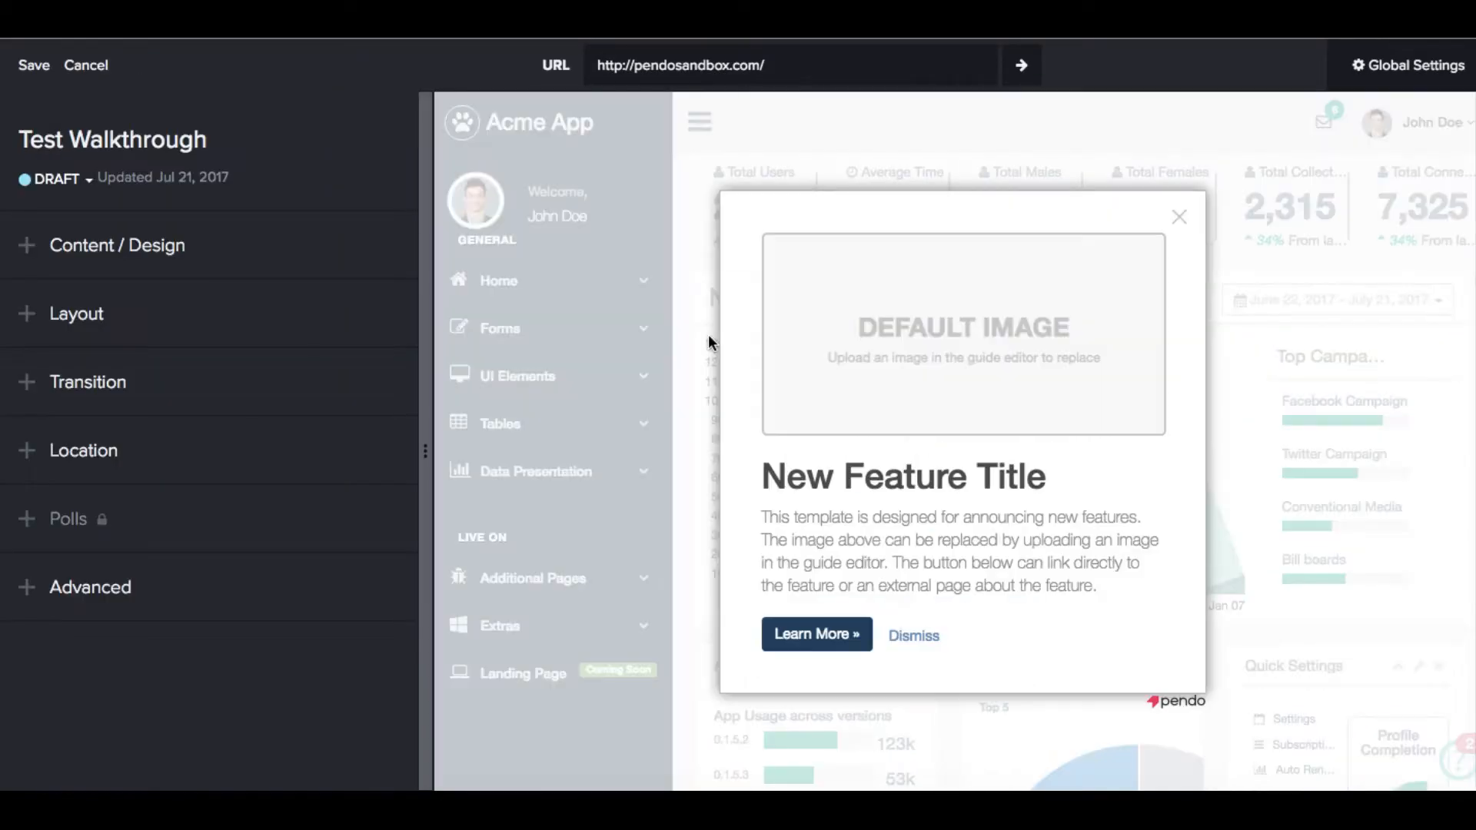
{"action": "left_click", "coordinate": [223, 245]}
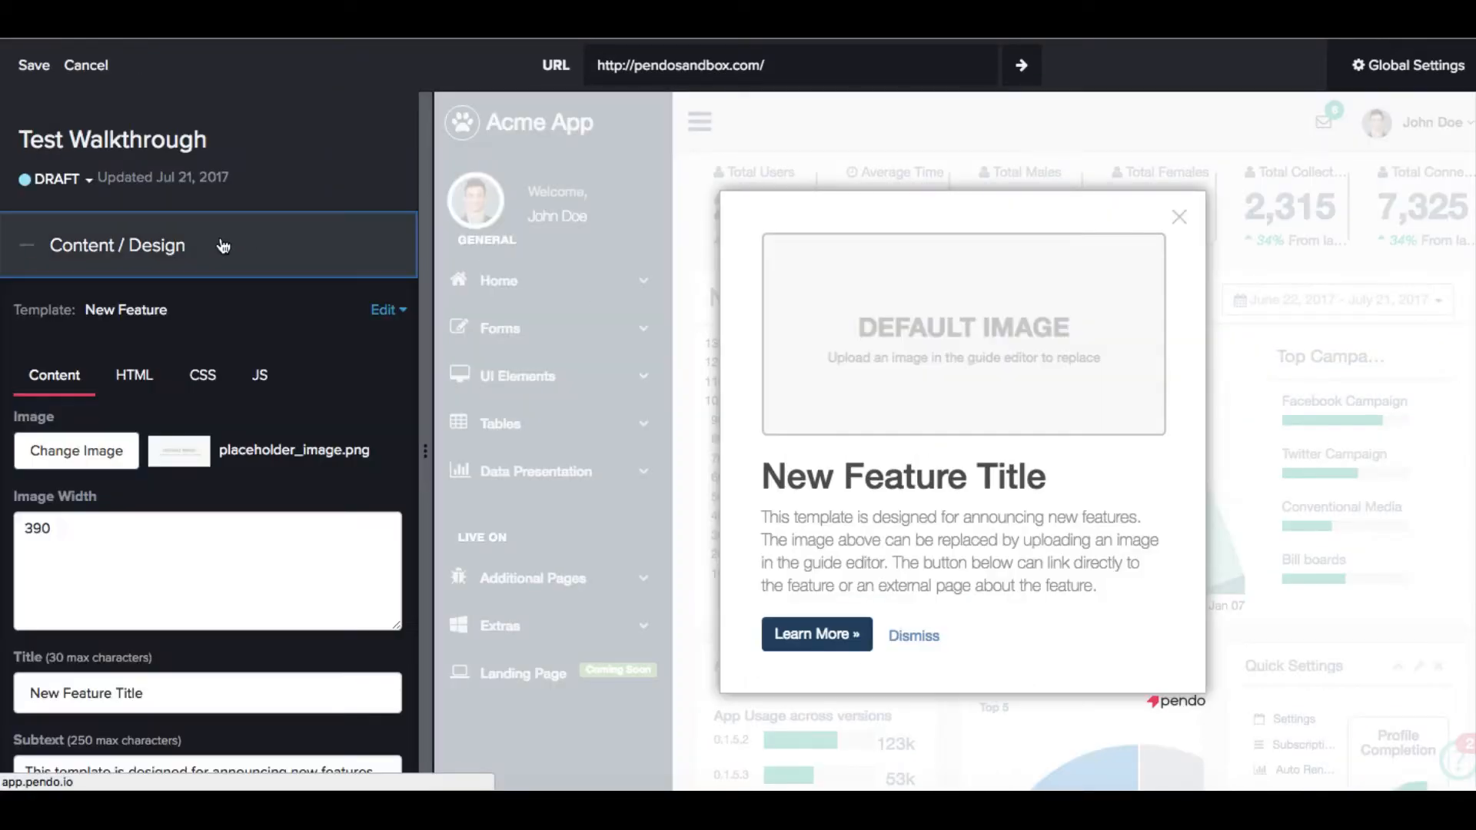
{"action": "left_click", "coordinate": [132, 375]}
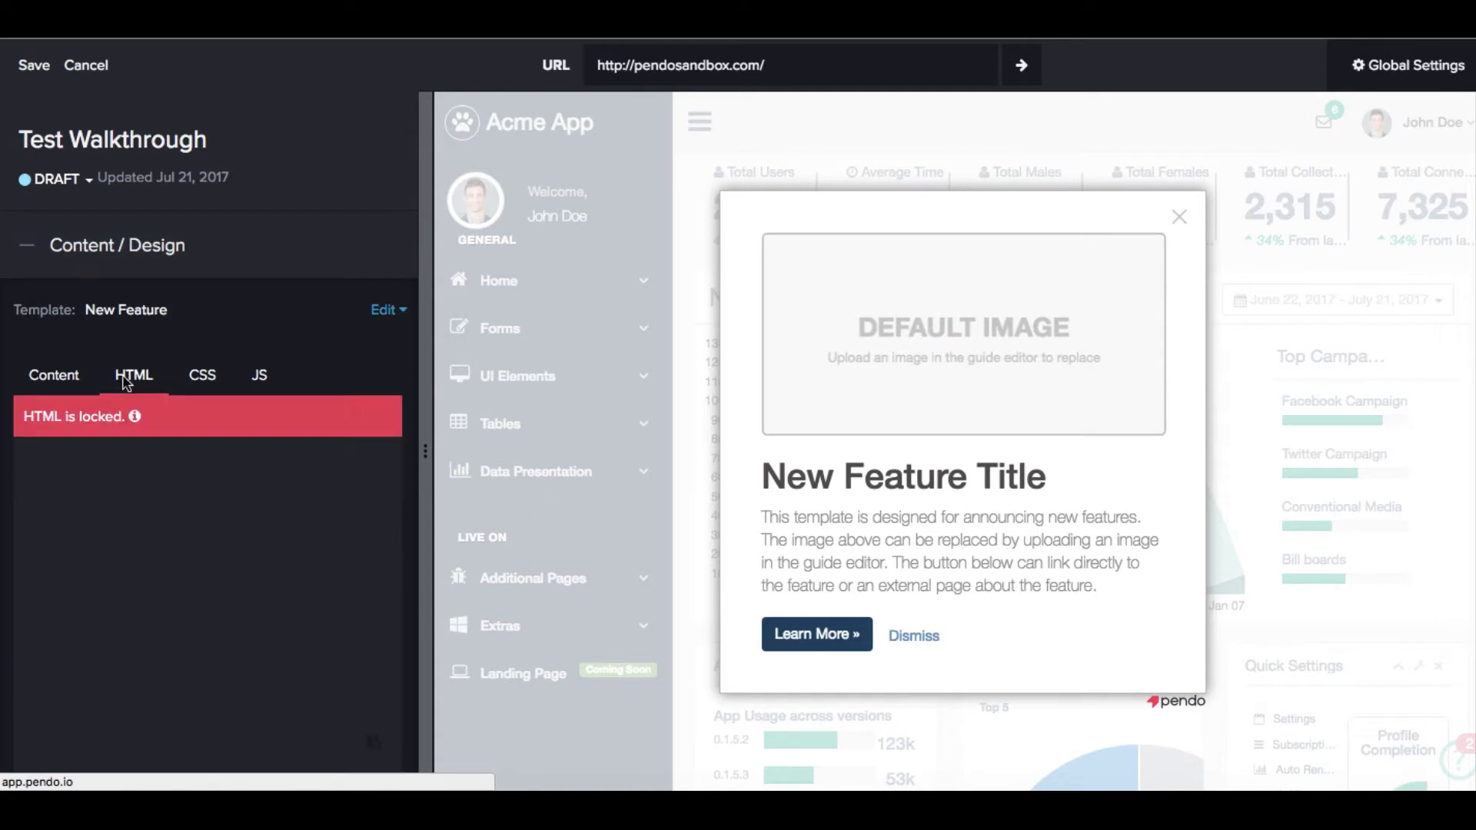
{"action": "left_click", "coordinate": [203, 375]}
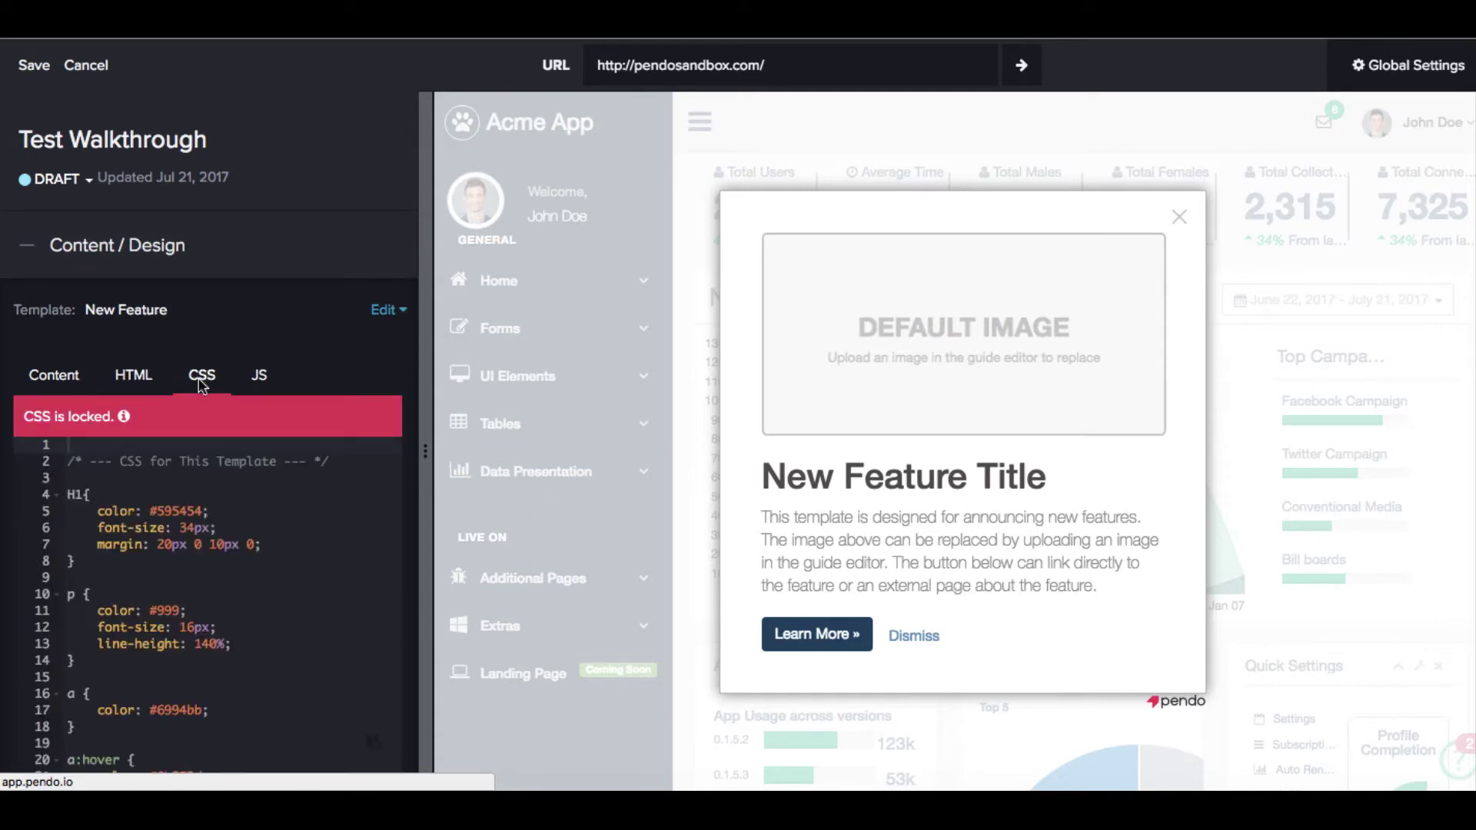
{"action": "left_click", "coordinate": [263, 381]}
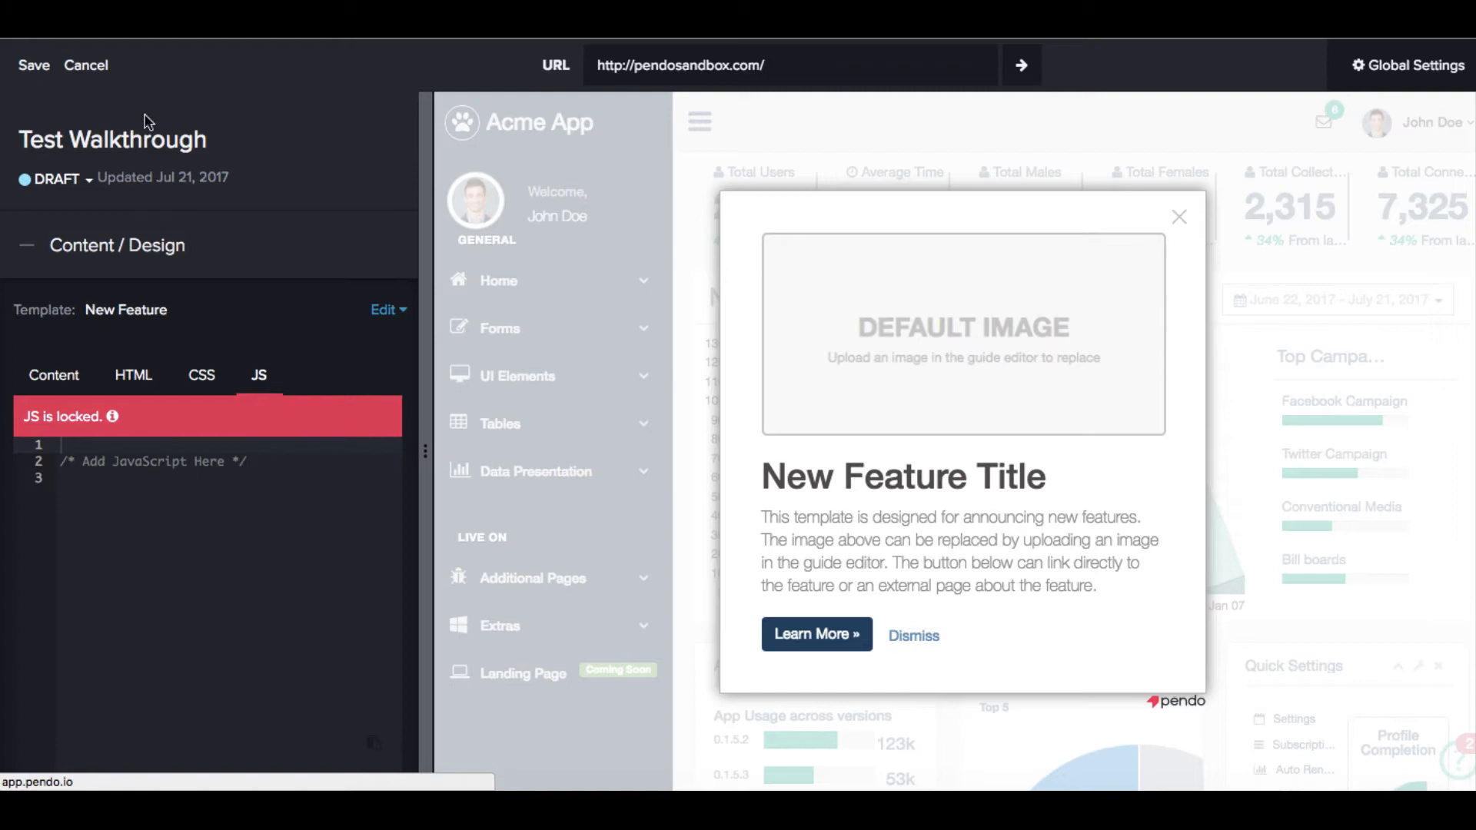
{"action": "left_click", "coordinate": [35, 64]}
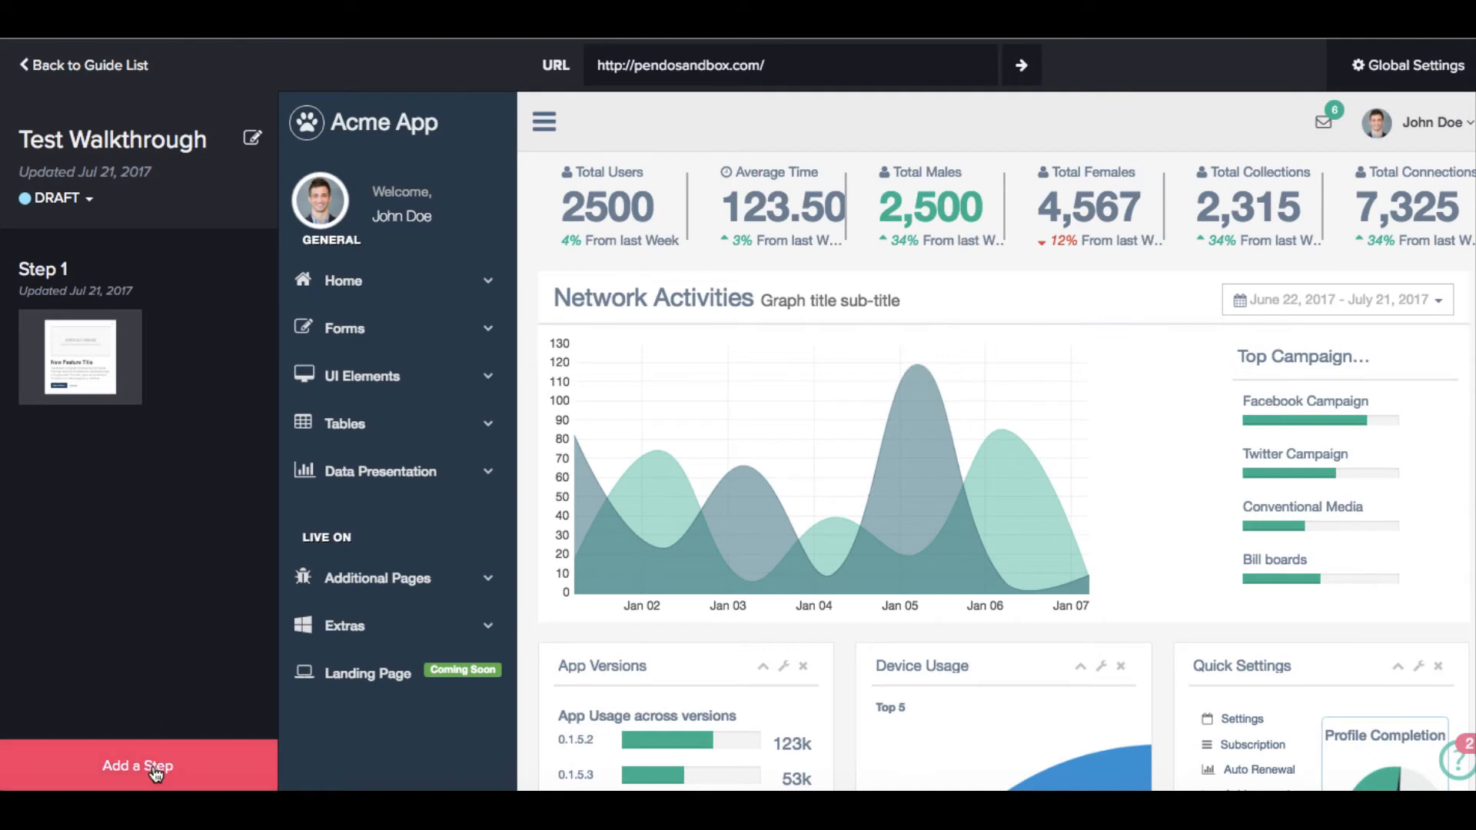
Add a second step as a tooltip using the Informational Tooltip template.
{"action": "left_click", "coordinate": [150, 766]}
{"action": "left_click", "coordinate": [91, 635]}
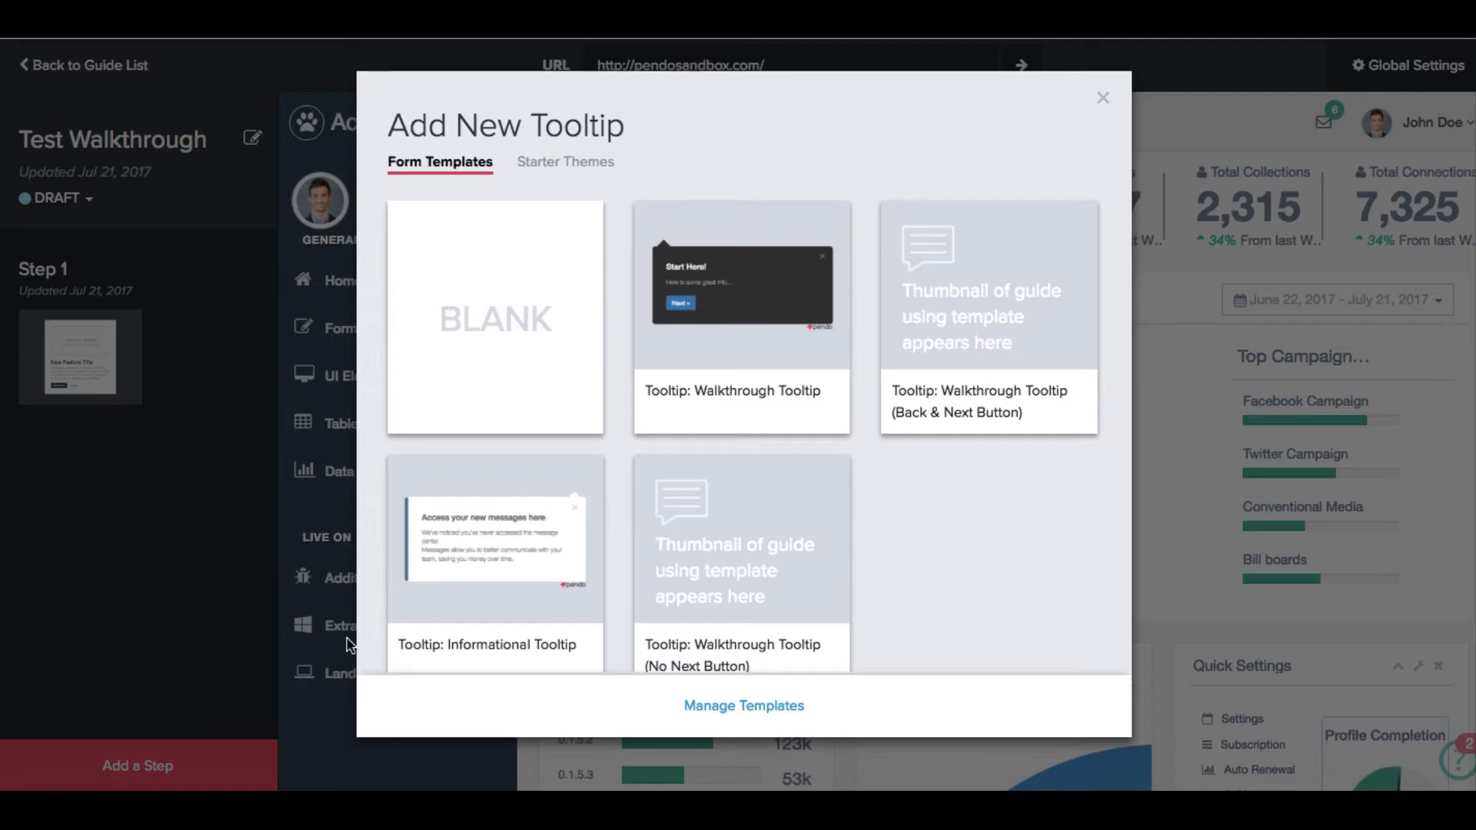
{"action": "left_click", "coordinate": [531, 573]}
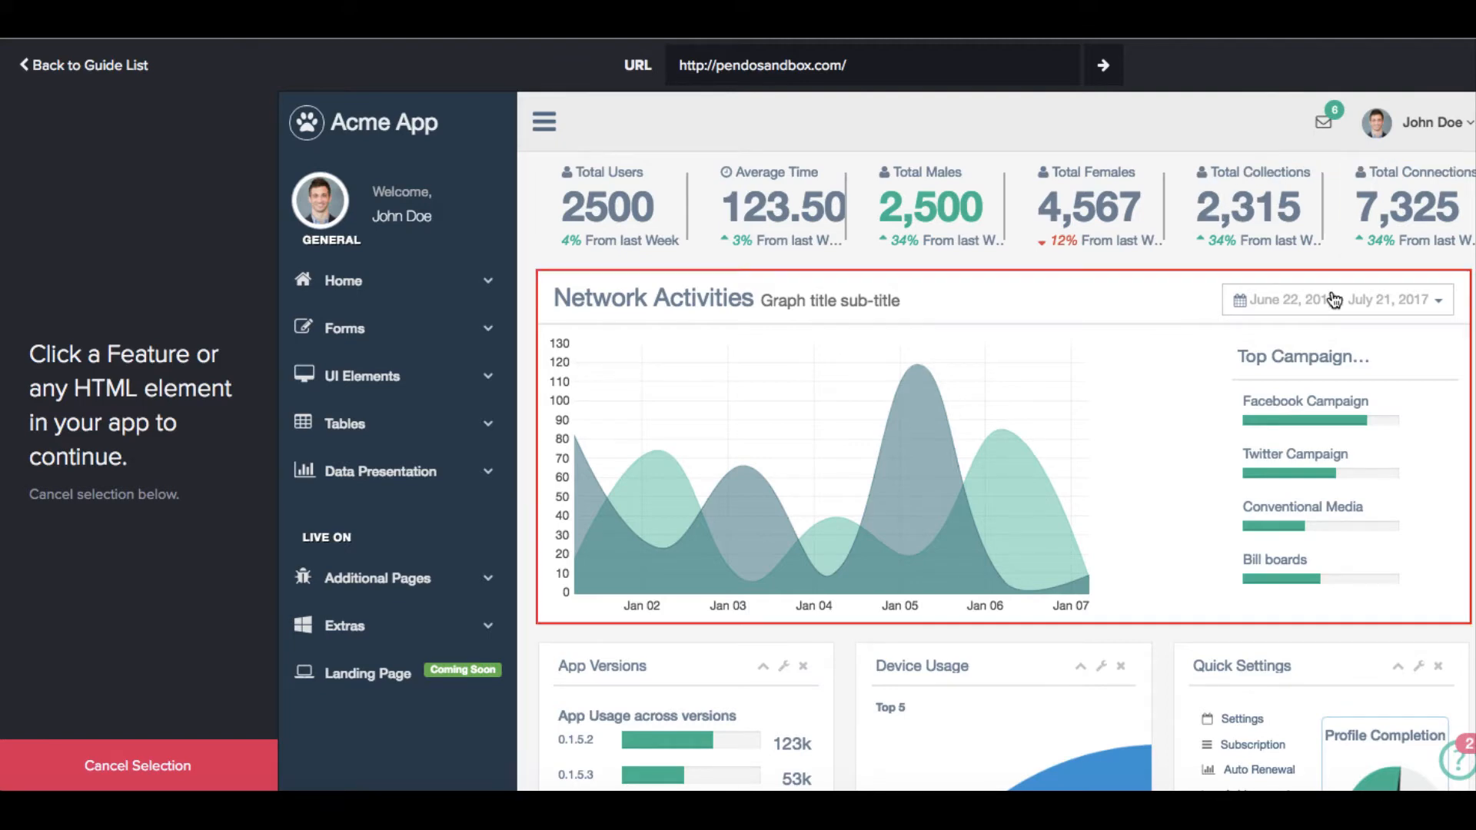
Anchor the tooltip to the John Doe user menu, title it 'Click here to see your settings' and clear its subtext.
{"action": "left_click", "coordinate": [1401, 130]}
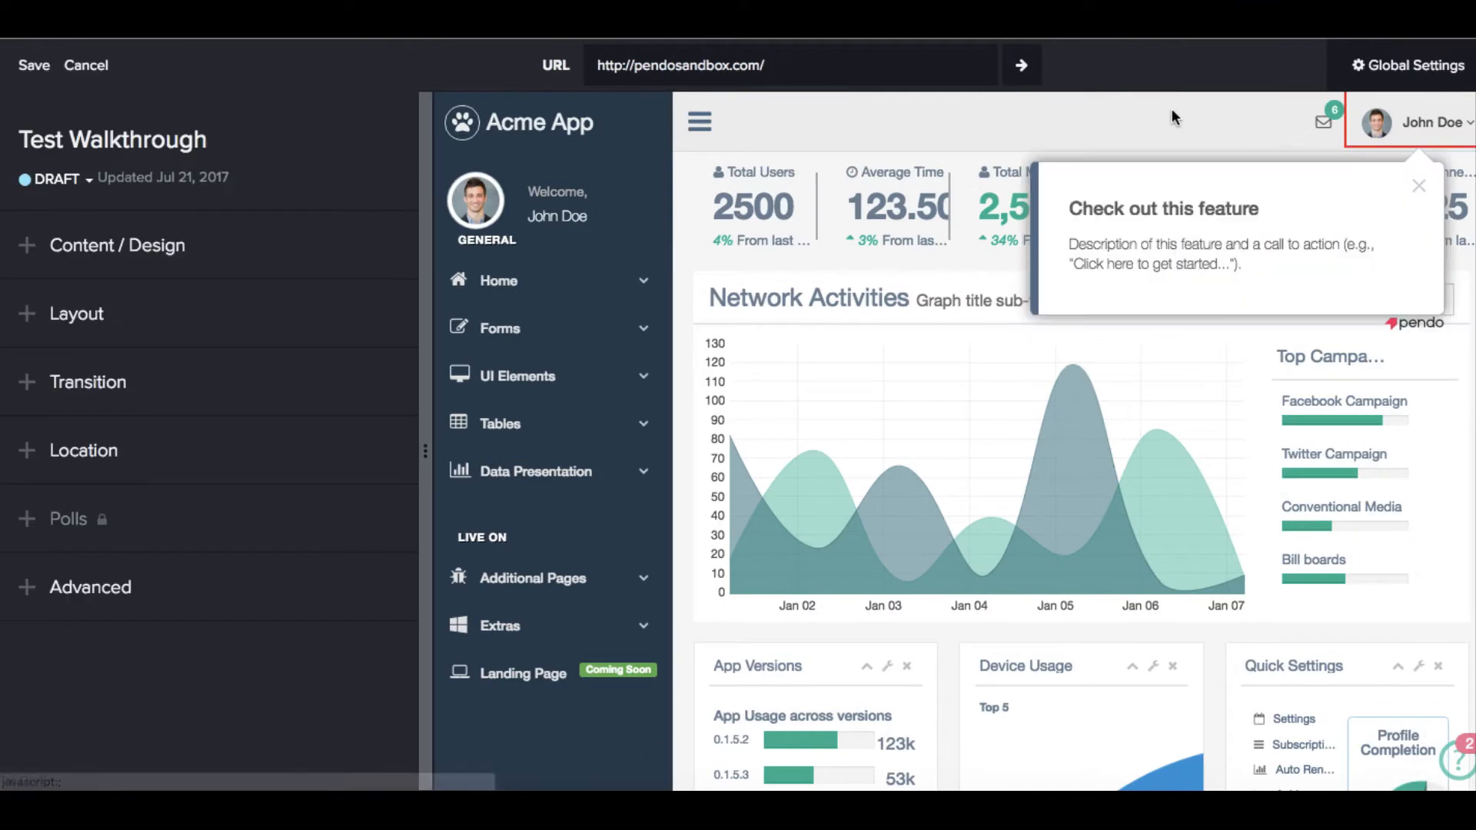
{"action": "left_click", "coordinate": [296, 252]}
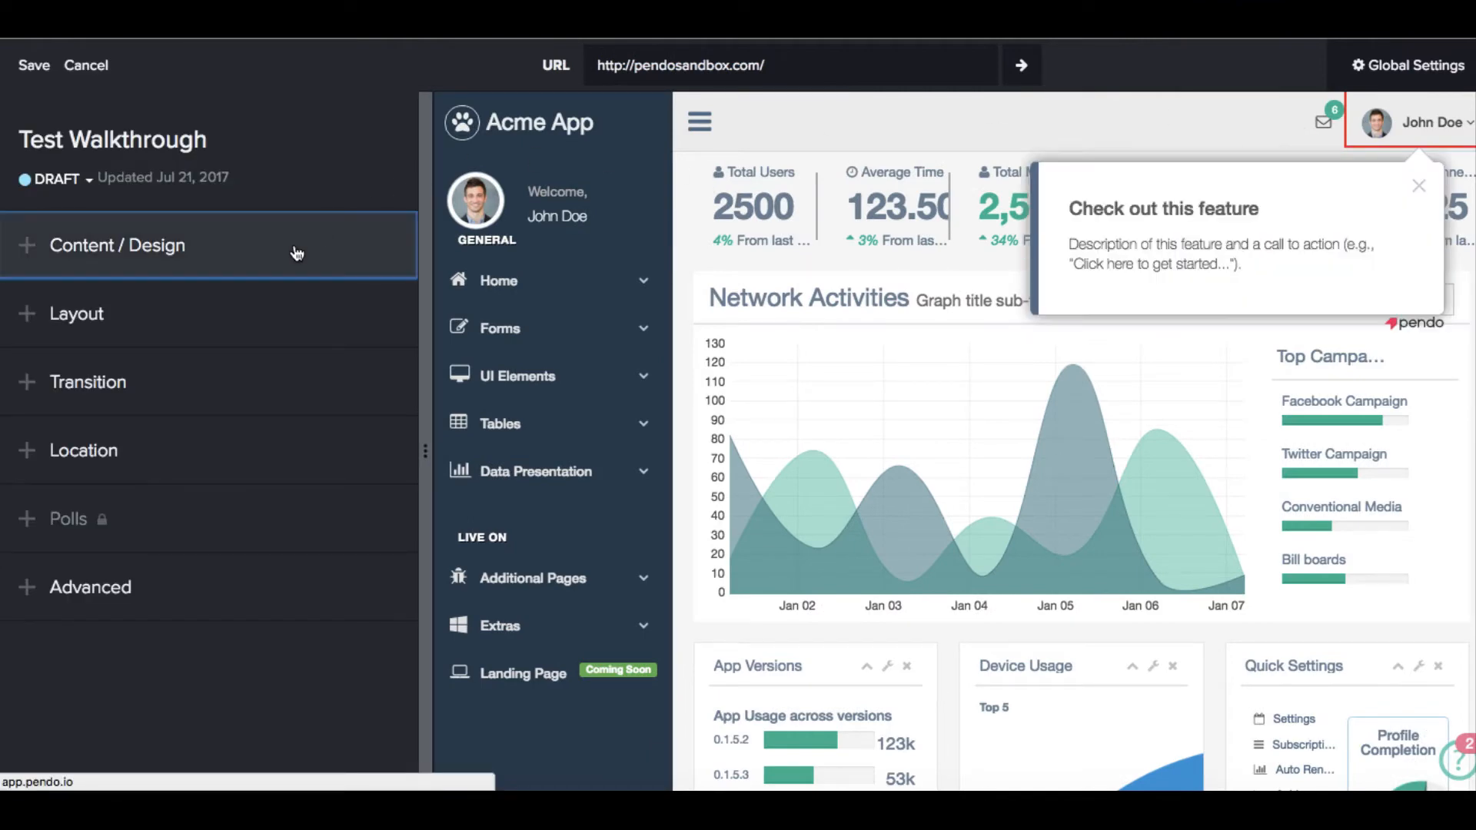
{"action": "triple_click", "coordinate": [157, 445]}
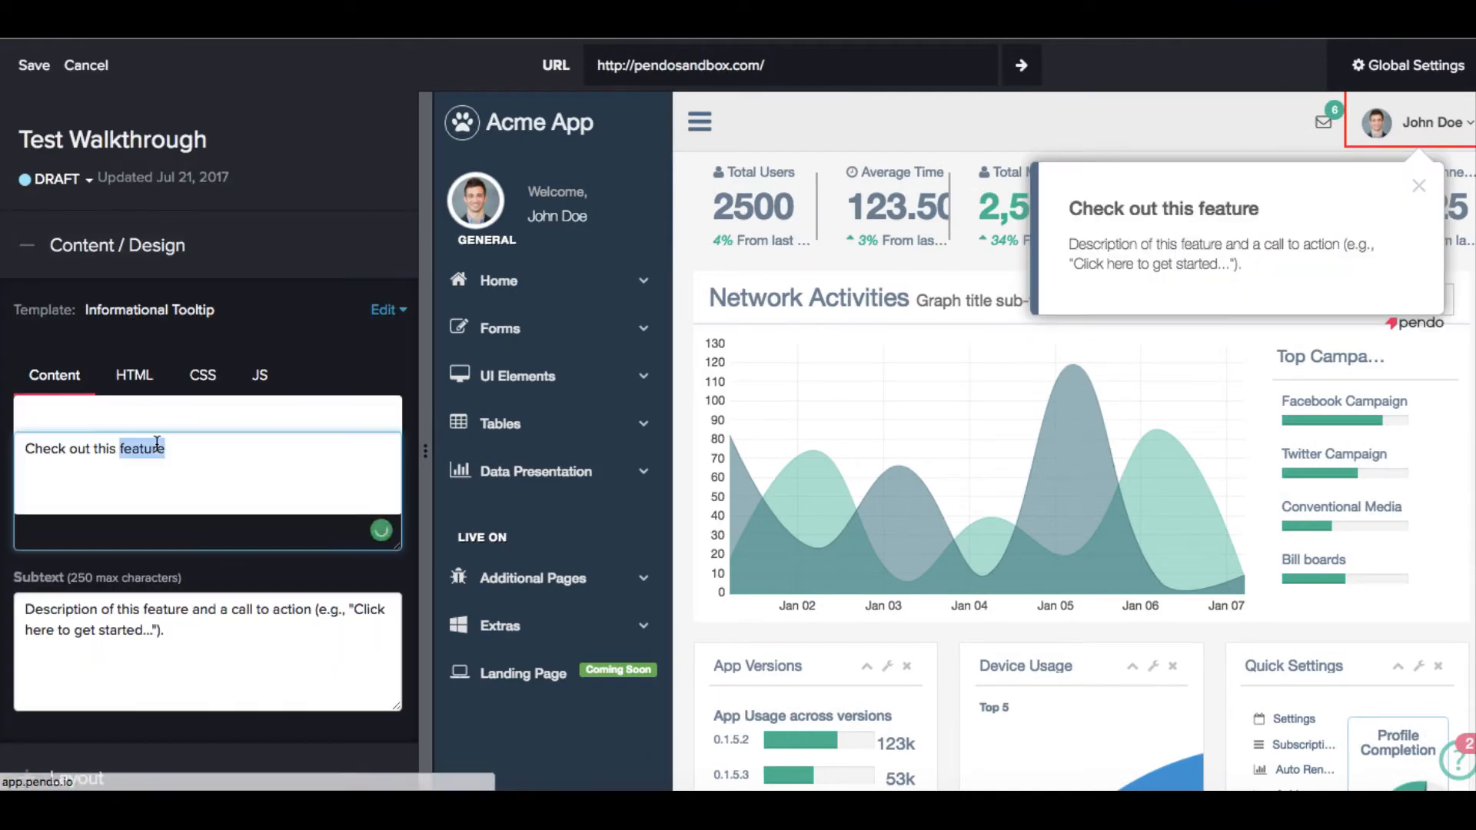
{"action": "type", "text": "Click here to see your settings"}
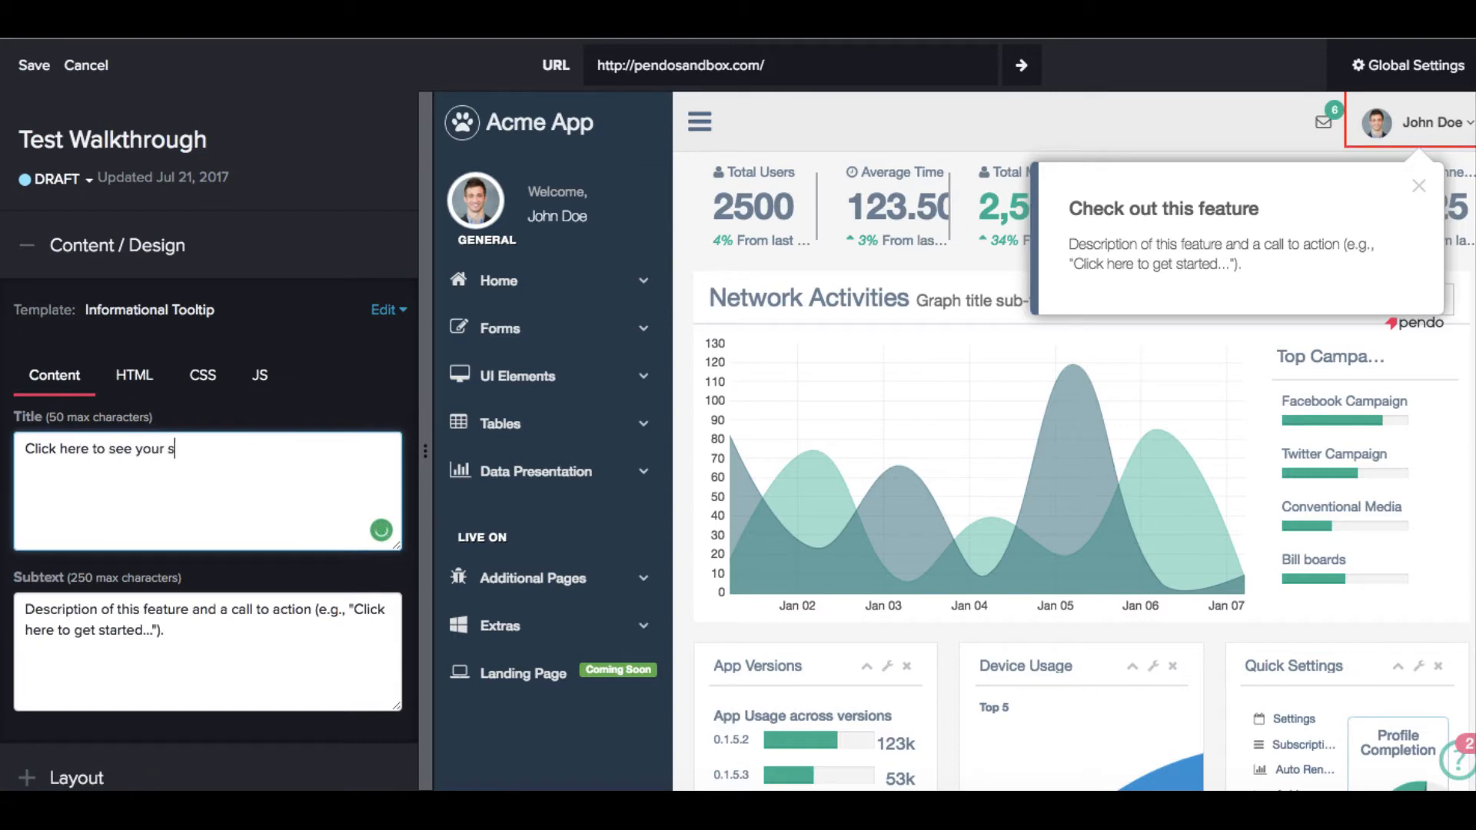
{"action": "left_click", "coordinate": [191, 631]}
{"action": "key", "text": "ctrl+a"}
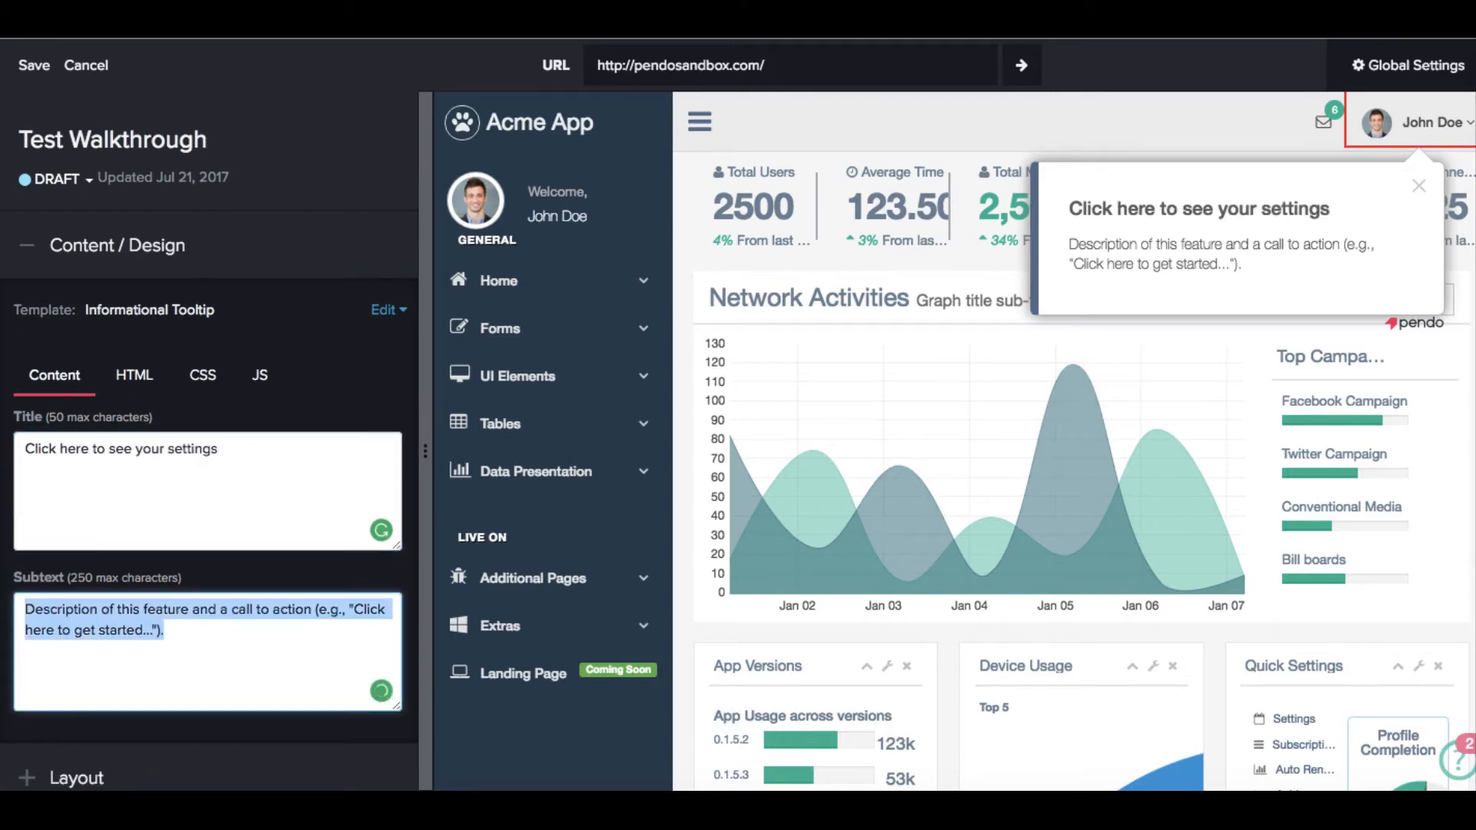
{"action": "key", "text": "BackSpace"}
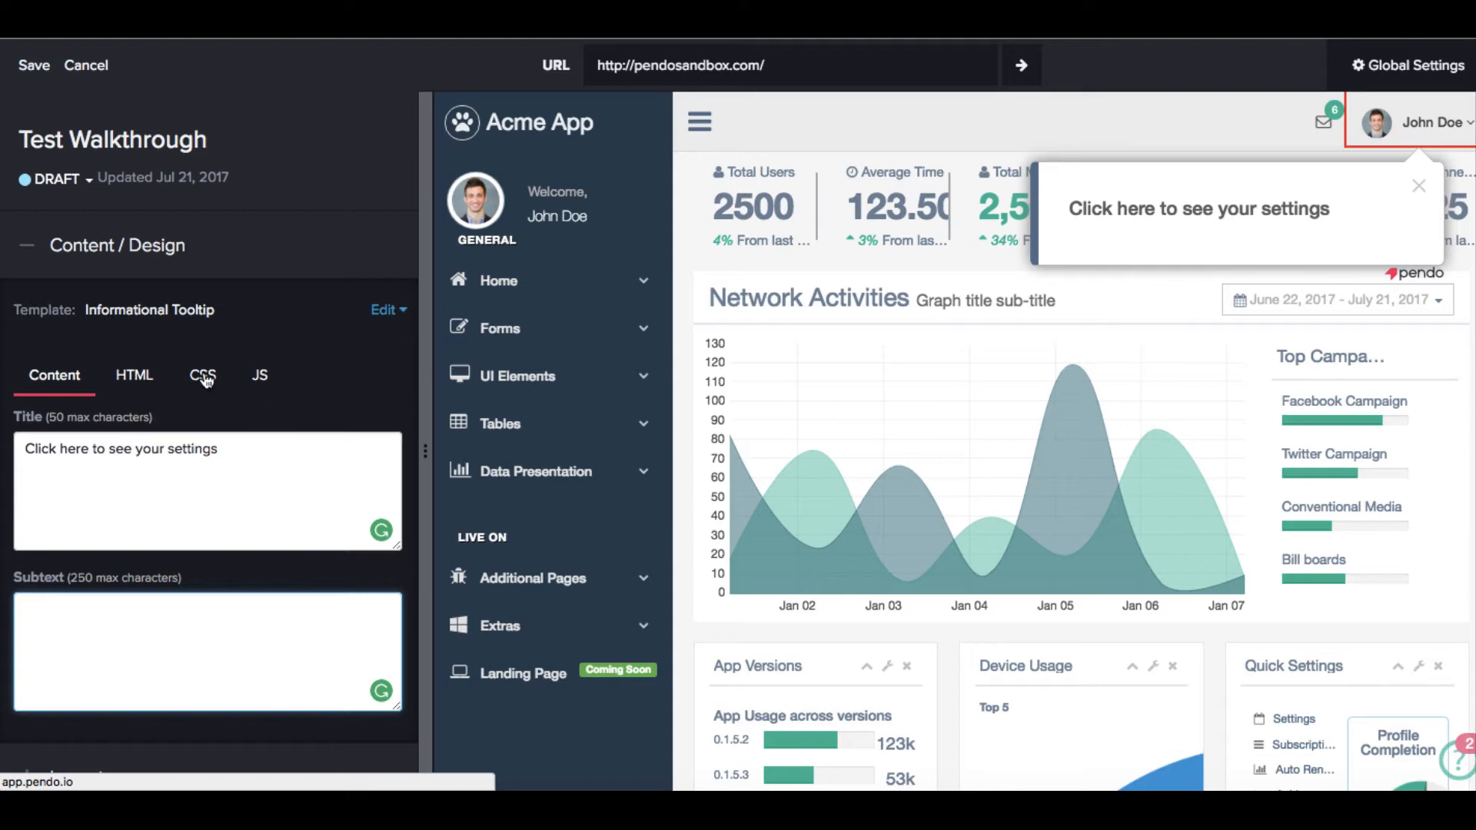
{"action": "scroll", "coordinate": [138, 519], "scroll_direction": "down", "scroll_amount": 5}
{"action": "scroll", "coordinate": [138, 519], "scroll_direction": "down", "scroll_amount": 3}
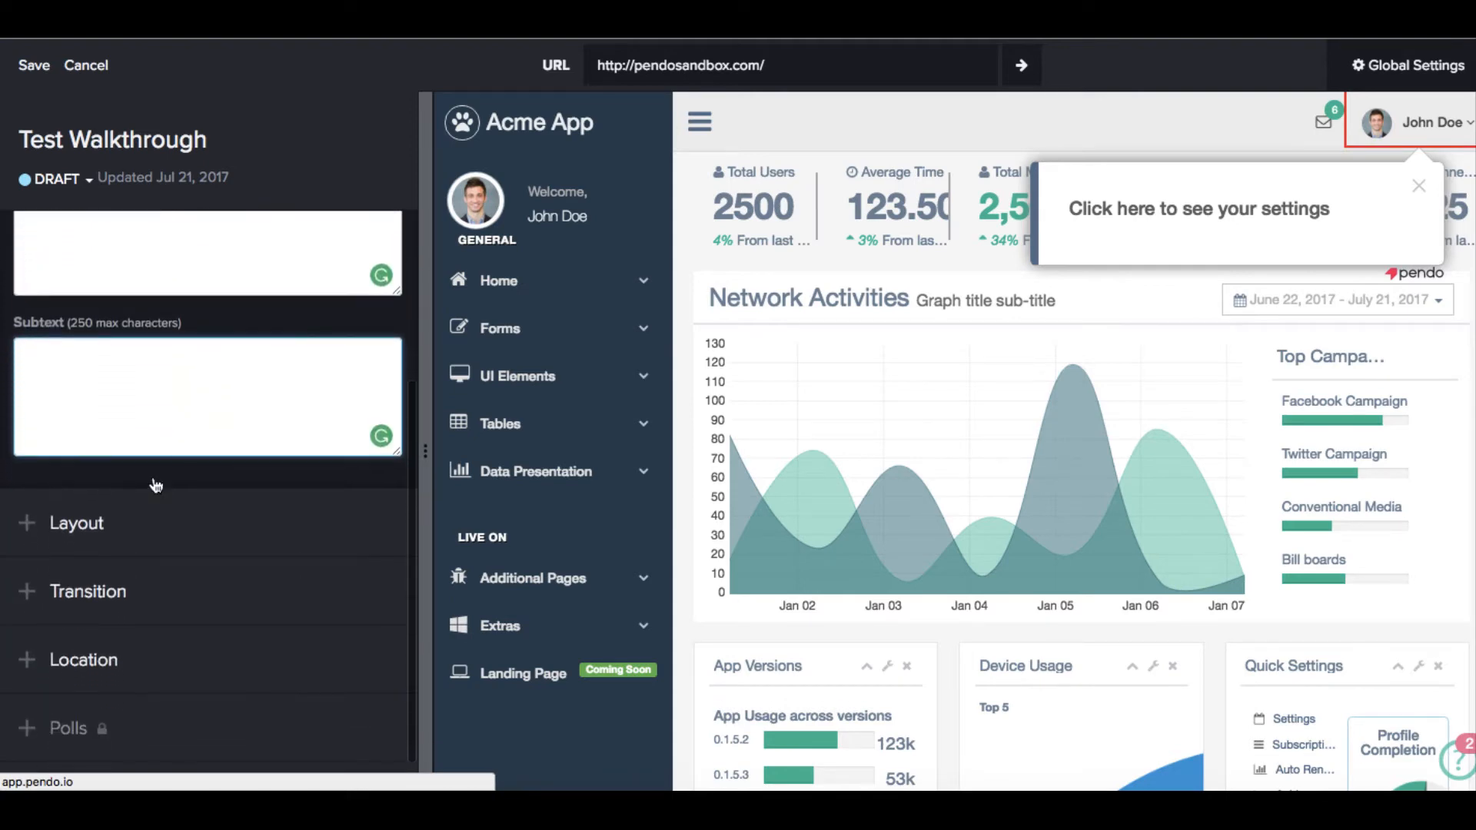
Set the settings tooltip width to 460 px and review its transition settings.
{"action": "left_click", "coordinate": [135, 539]}
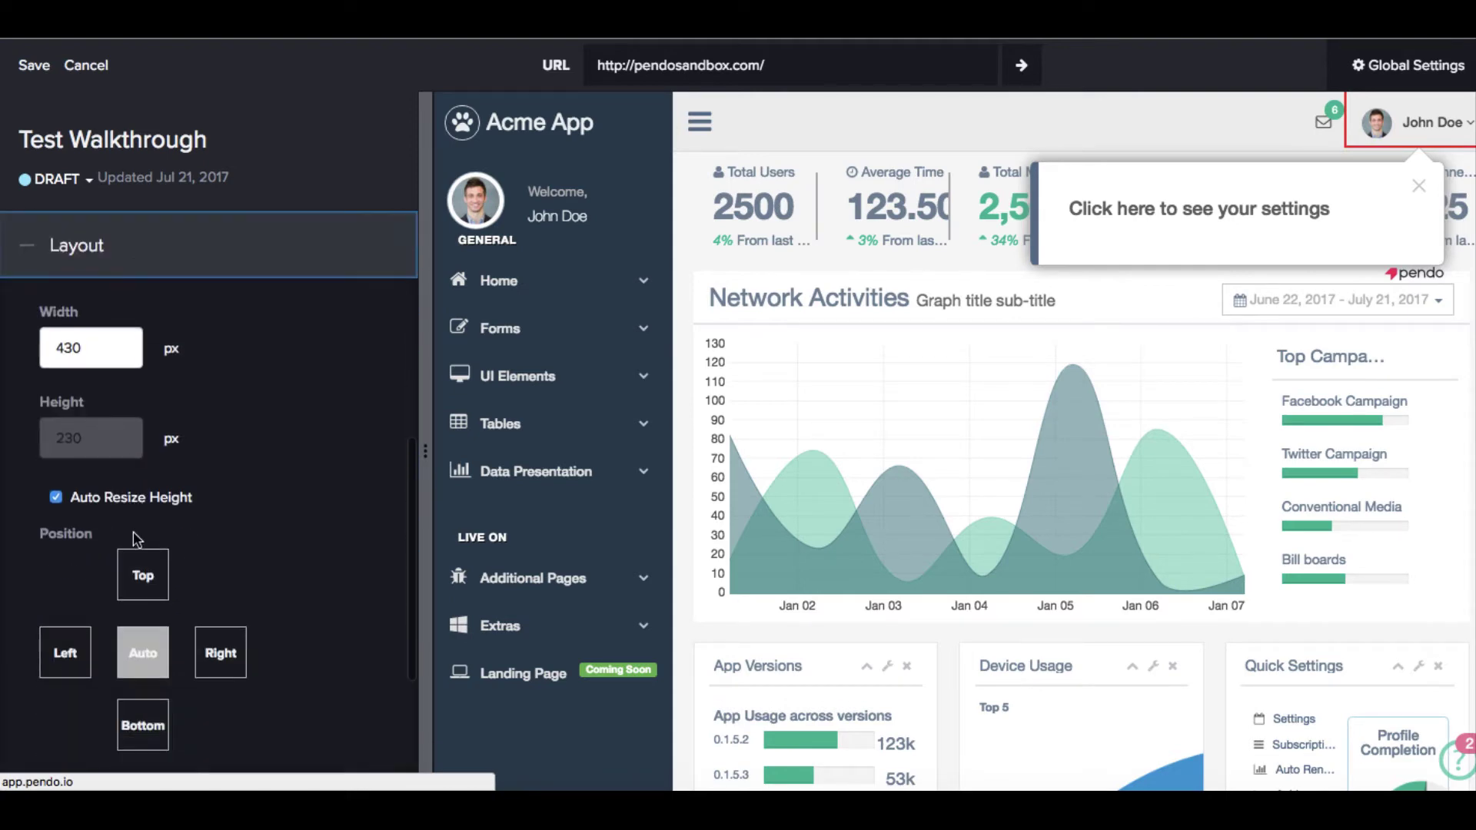
{"action": "left_click", "coordinate": [99, 349]}
{"action": "key", "text": "BackSpace"}
{"action": "key", "text": "BackSpace"}
{"action": "type", "text": "6"}
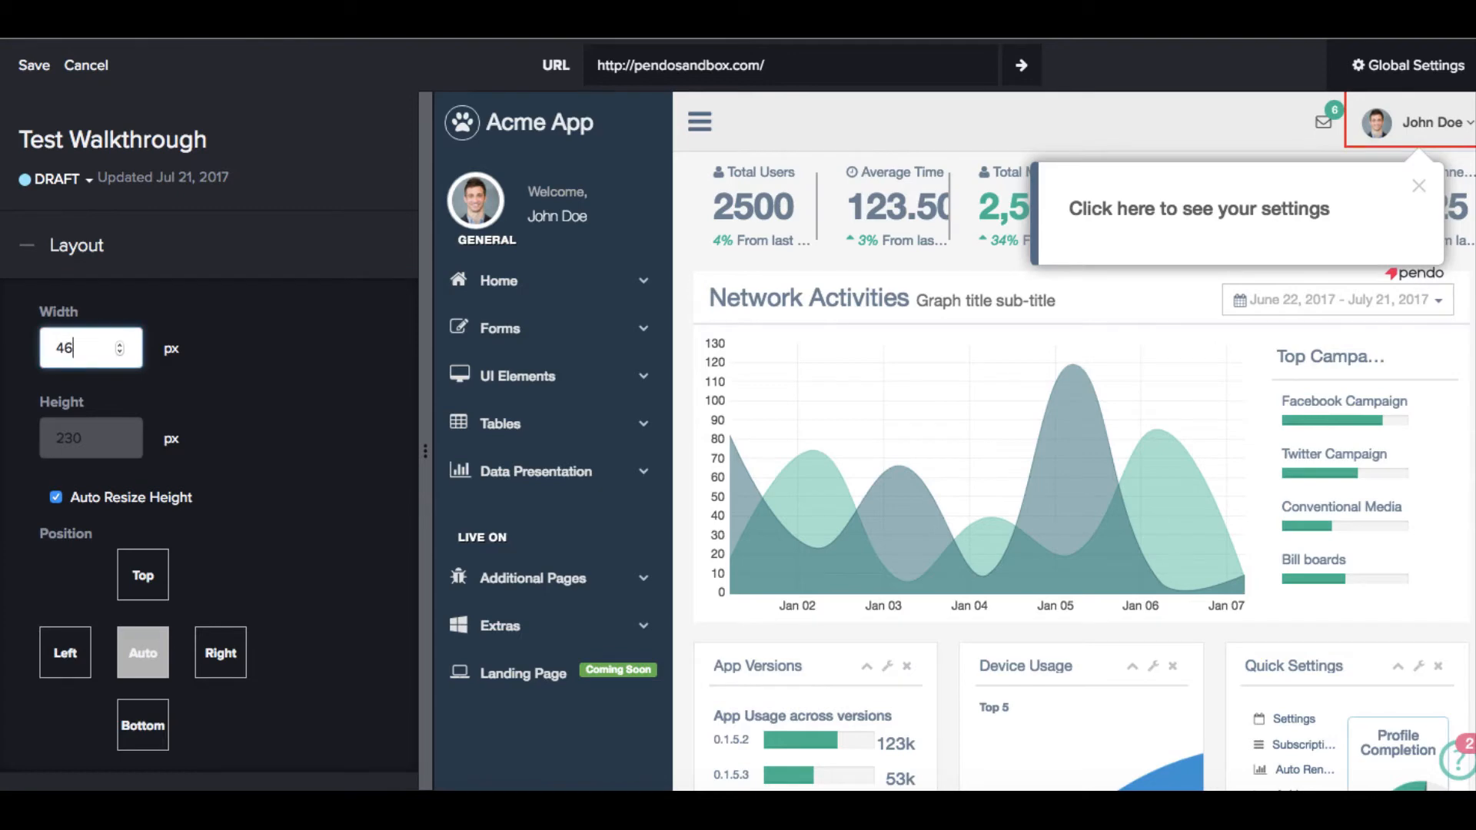
{"action": "left_click", "coordinate": [76, 244]}
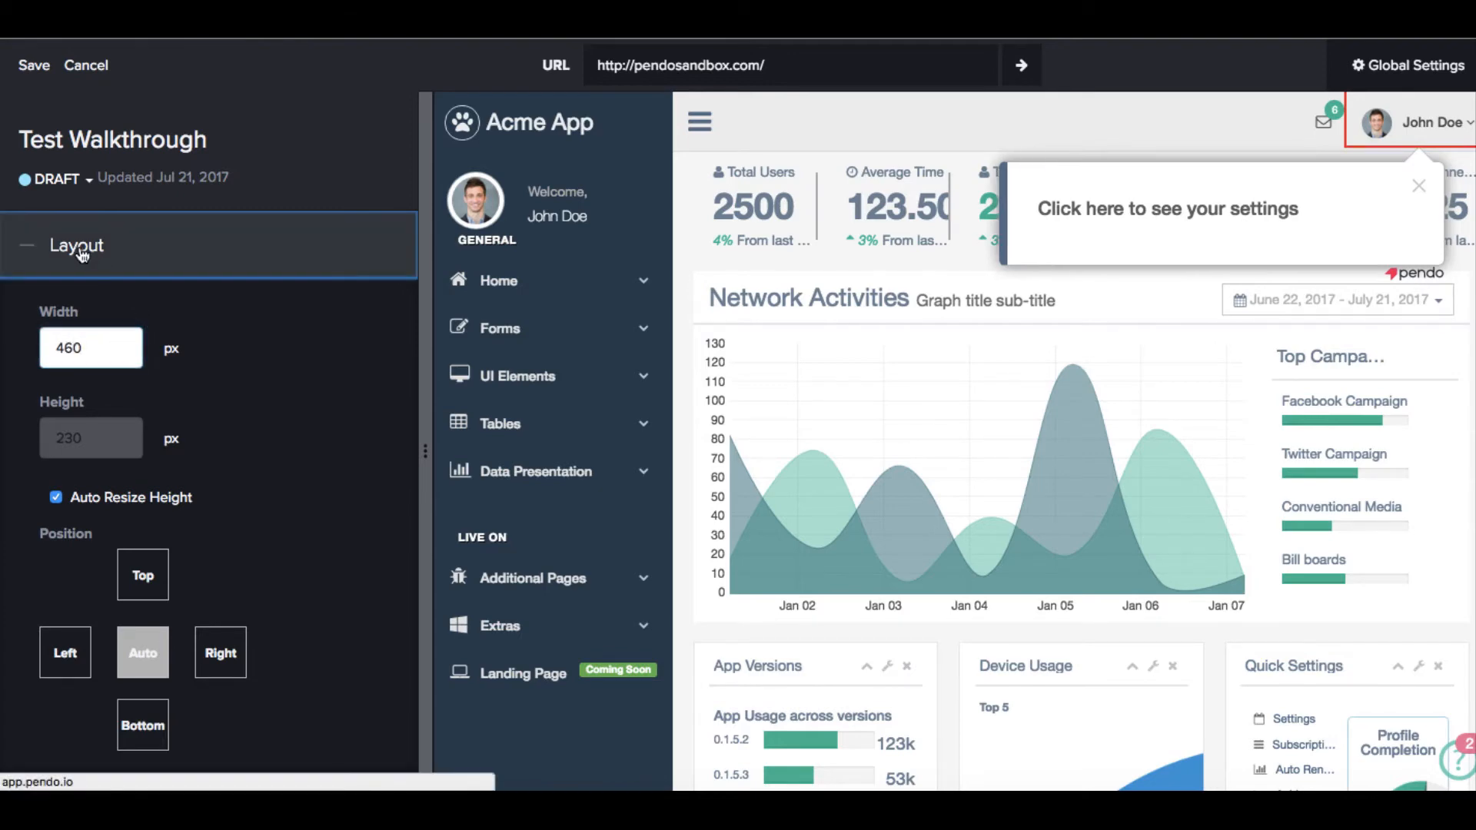
{"action": "left_click", "coordinate": [88, 552]}
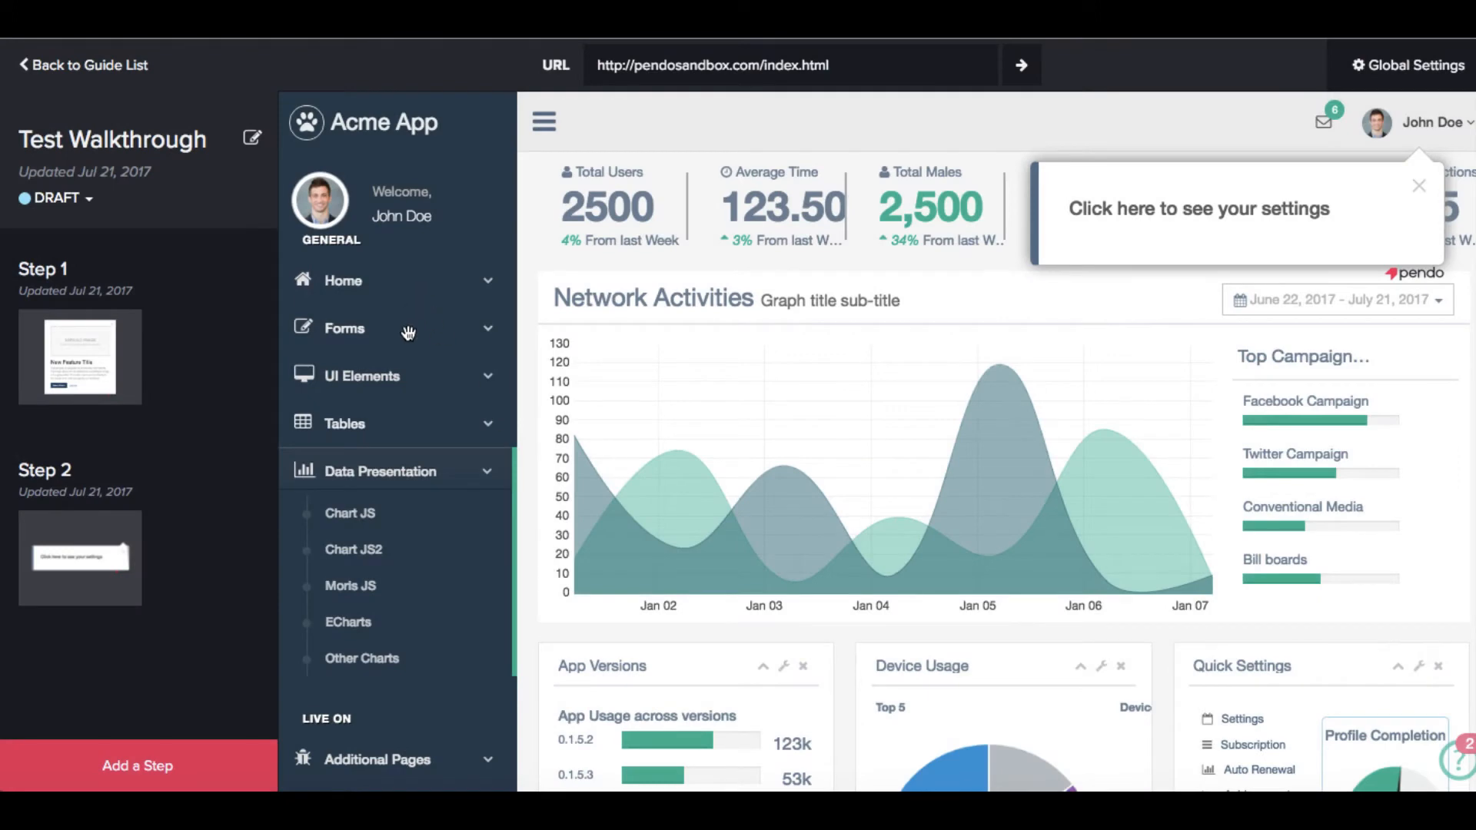
Go to Forms > General Form and add a third step as a tooltip.
{"action": "left_click", "coordinate": [407, 332]}
{"action": "left_click", "coordinate": [364, 370]}
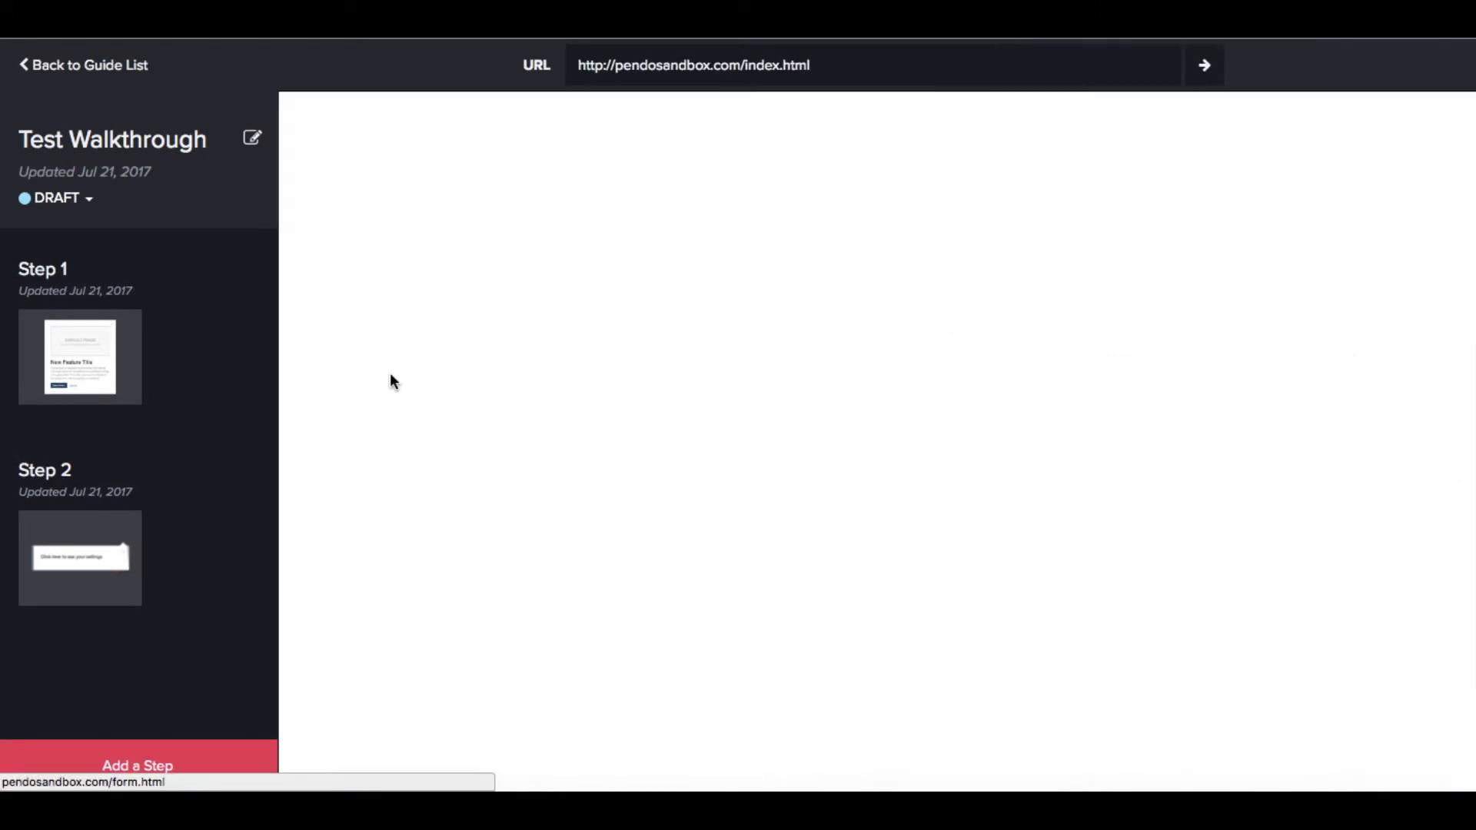
{"action": "scroll", "coordinate": [674, 403], "scroll_direction": "down", "scroll_amount": 2}
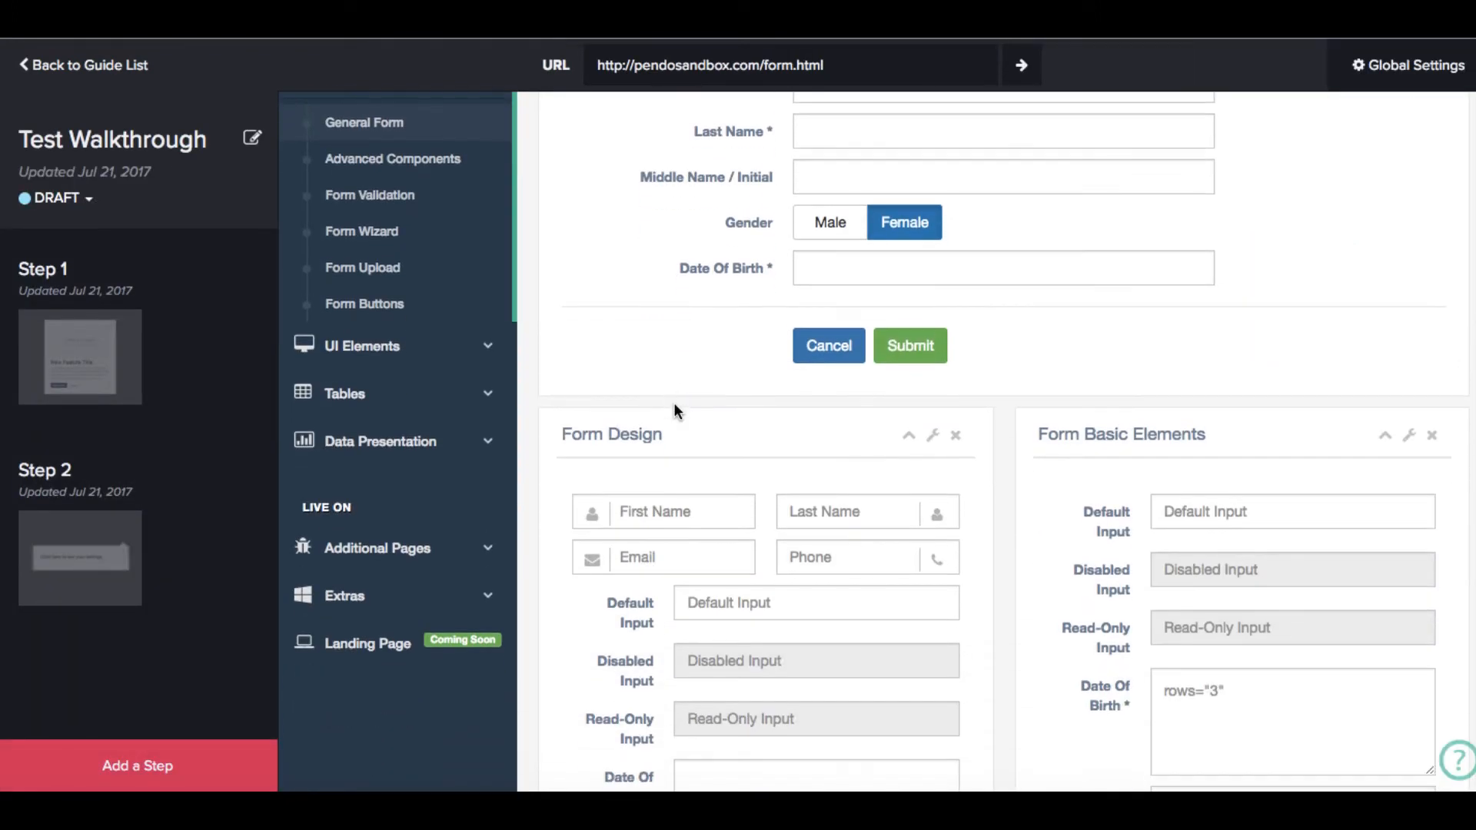
{"action": "left_click", "coordinate": [171, 759]}
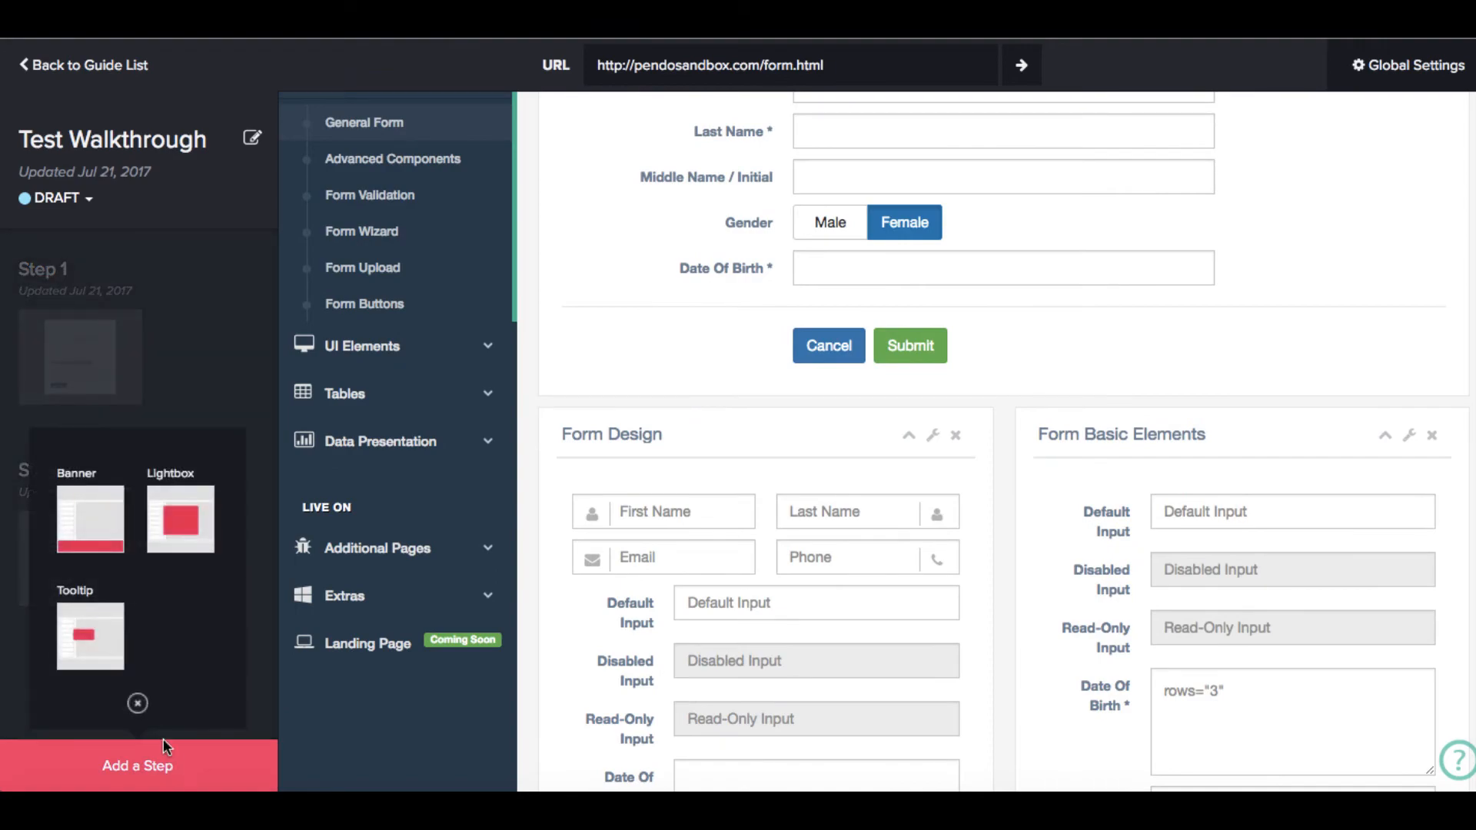
{"action": "left_click", "coordinate": [119, 643]}
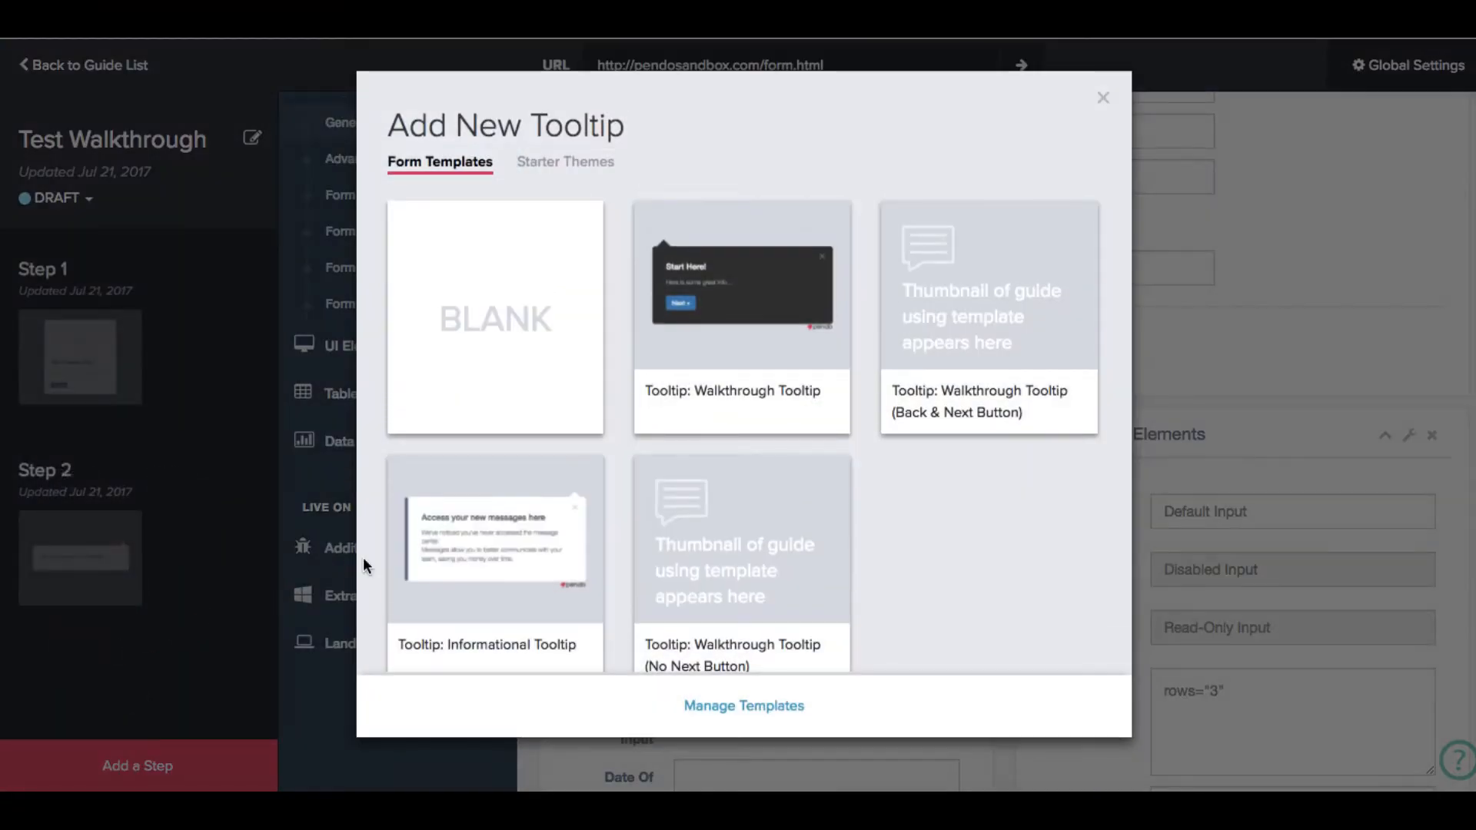
Use the Informational Tooltip template and anchor it to the Star Rating panel.
{"action": "left_click", "coordinate": [487, 562]}
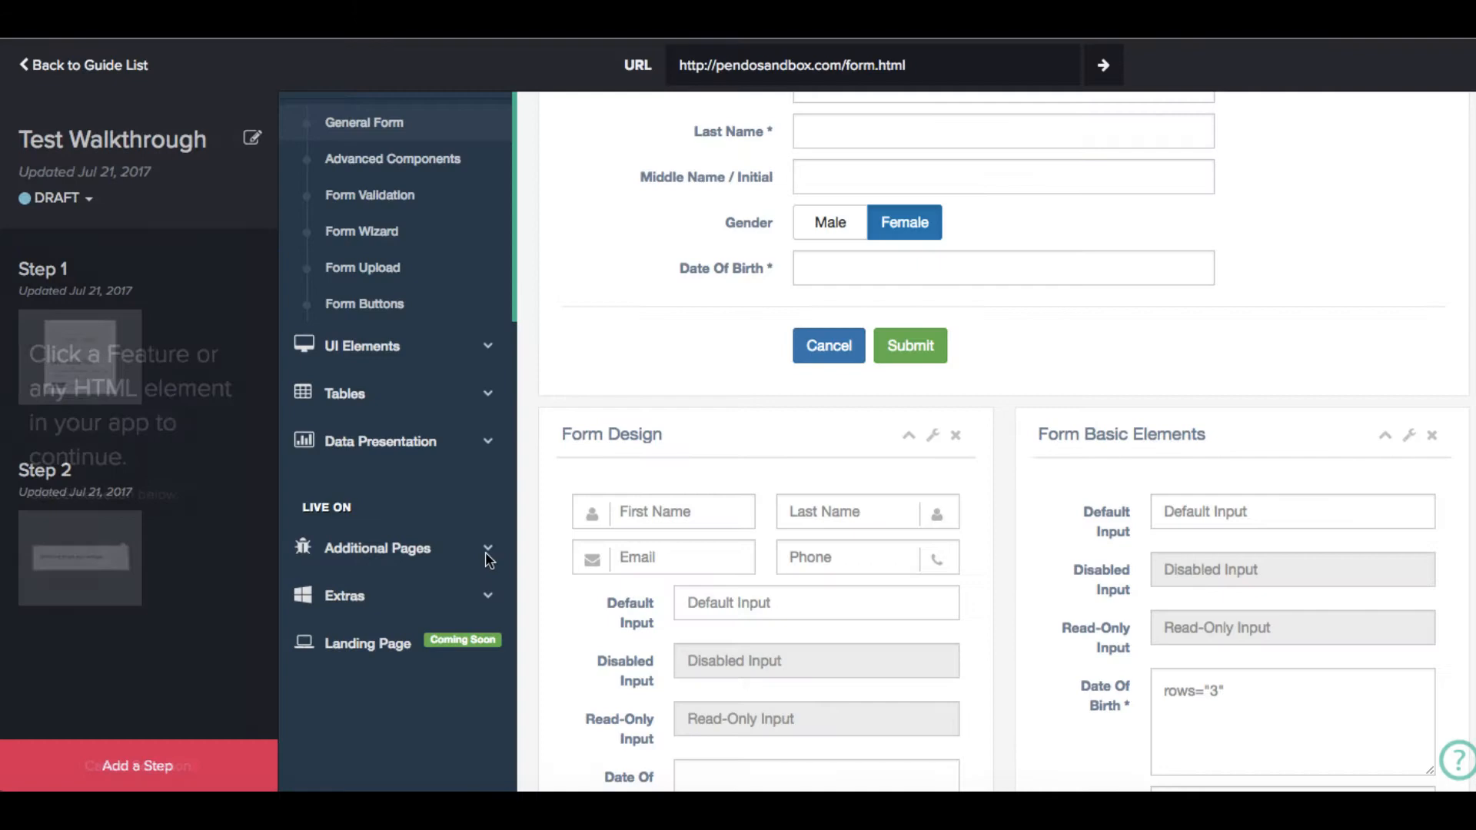
{"action": "scroll", "coordinate": [730, 583], "scroll_direction": "down", "scroll_amount": 2}
{"action": "scroll", "coordinate": [729, 588], "scroll_direction": "down", "scroll_amount": 3}
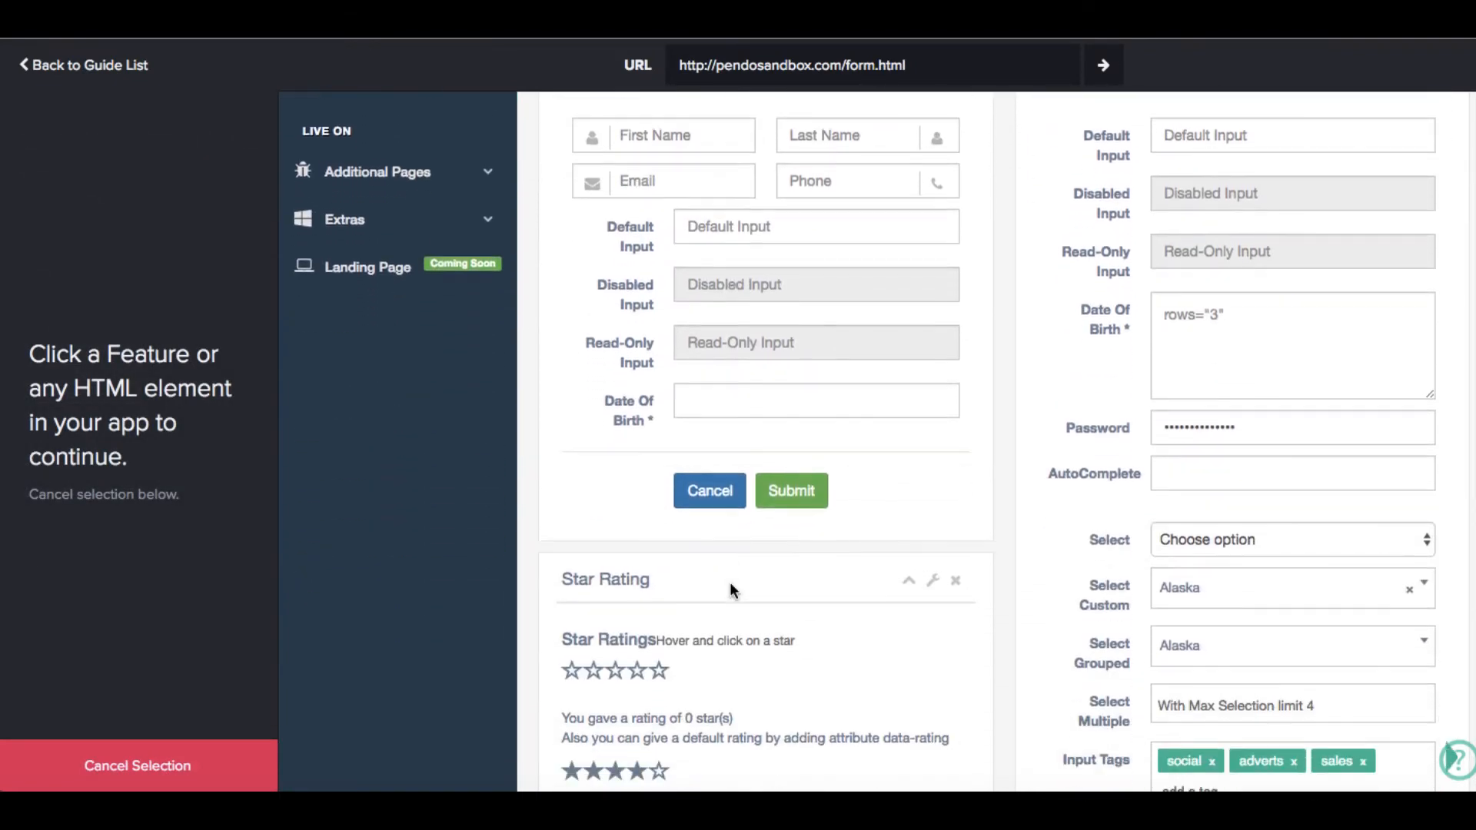
{"action": "scroll", "coordinate": [731, 589], "scroll_direction": "down", "scroll_amount": 2}
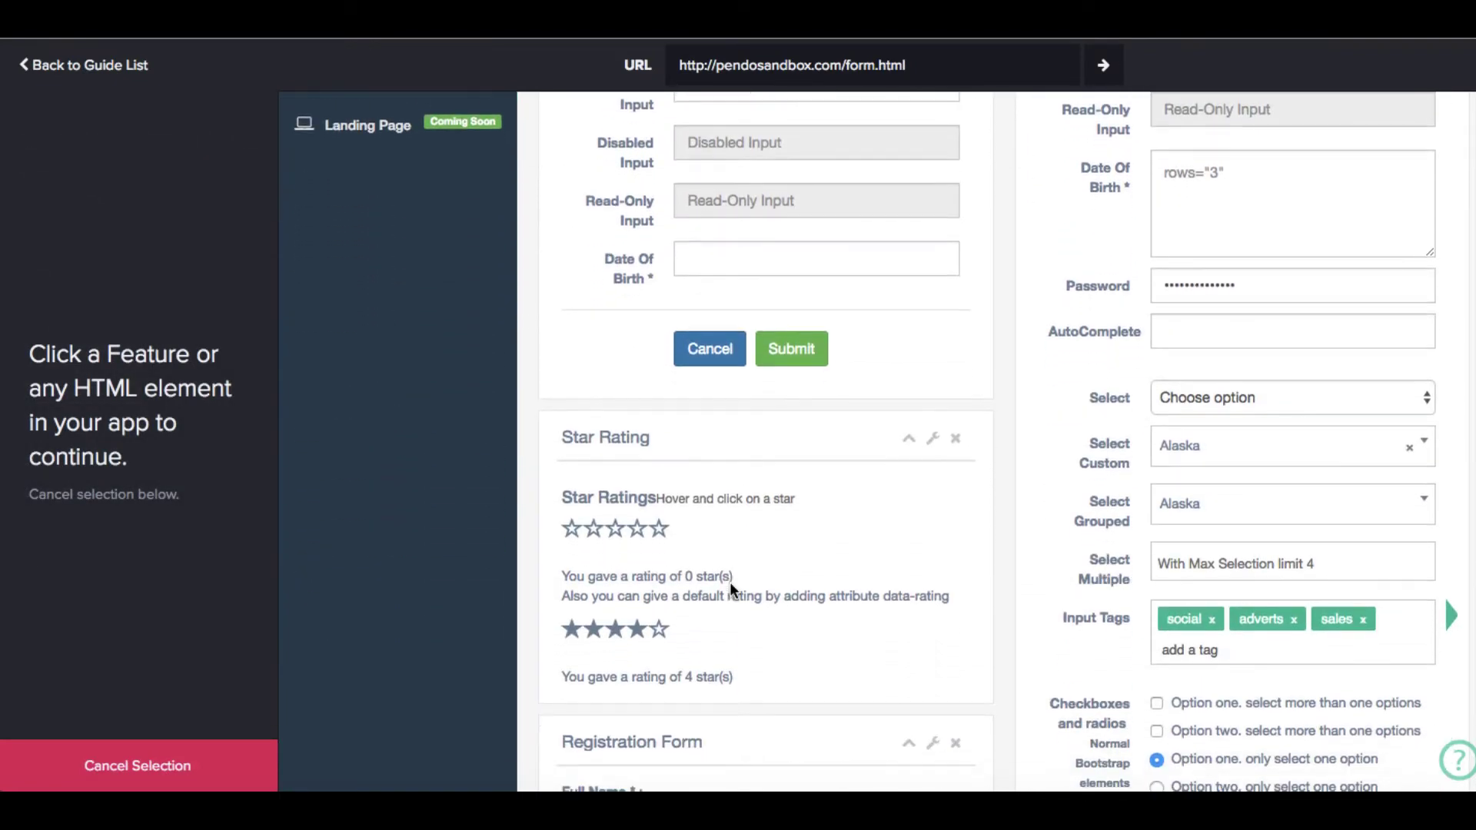
{"action": "left_click", "coordinate": [639, 450]}
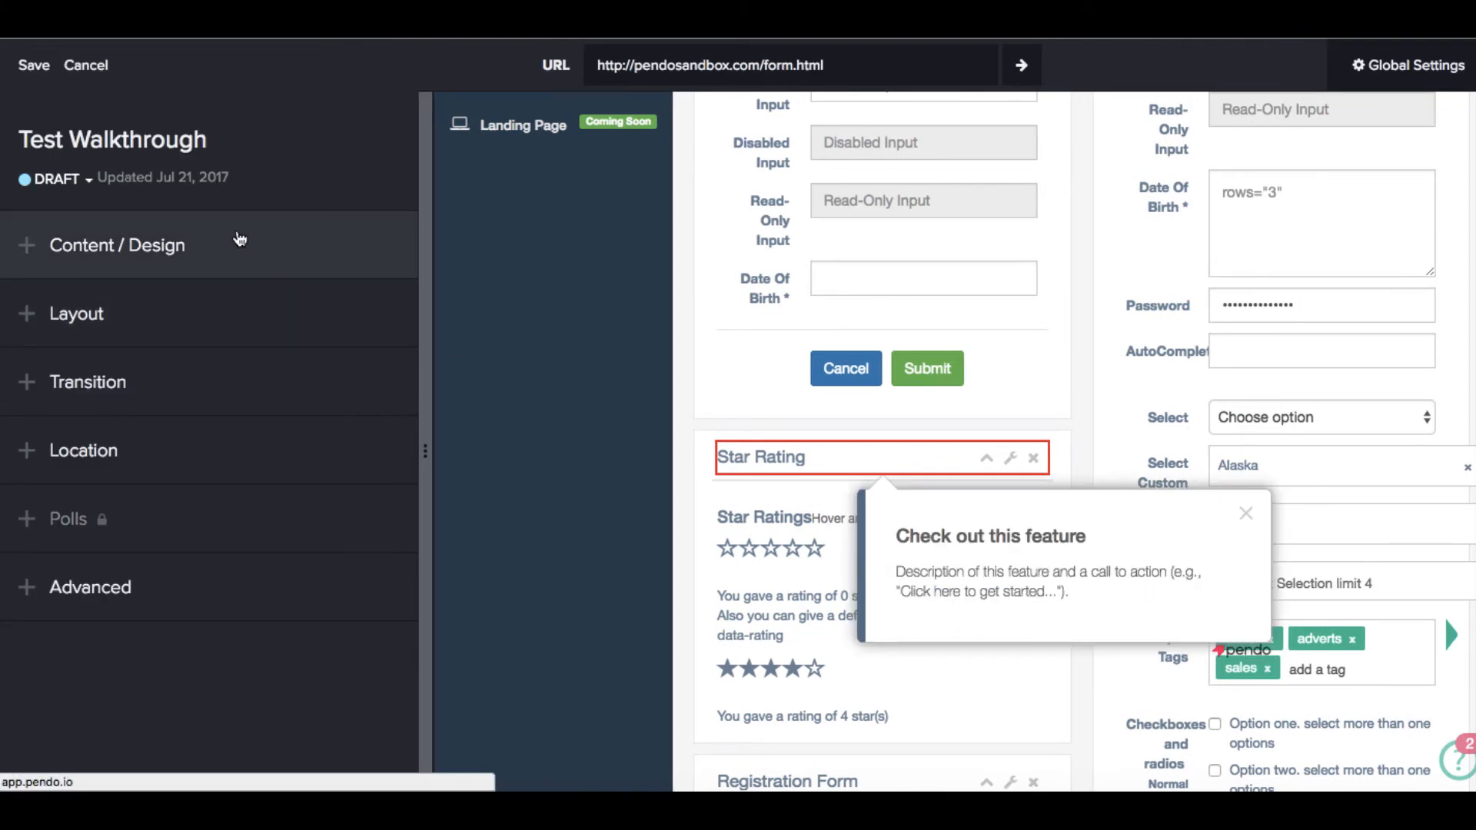
Title the tooltip 'Click here for your star rating' and delete its placeholder subtext.
{"action": "left_click", "coordinate": [116, 245]}
{"action": "triple_click", "coordinate": [132, 450]}
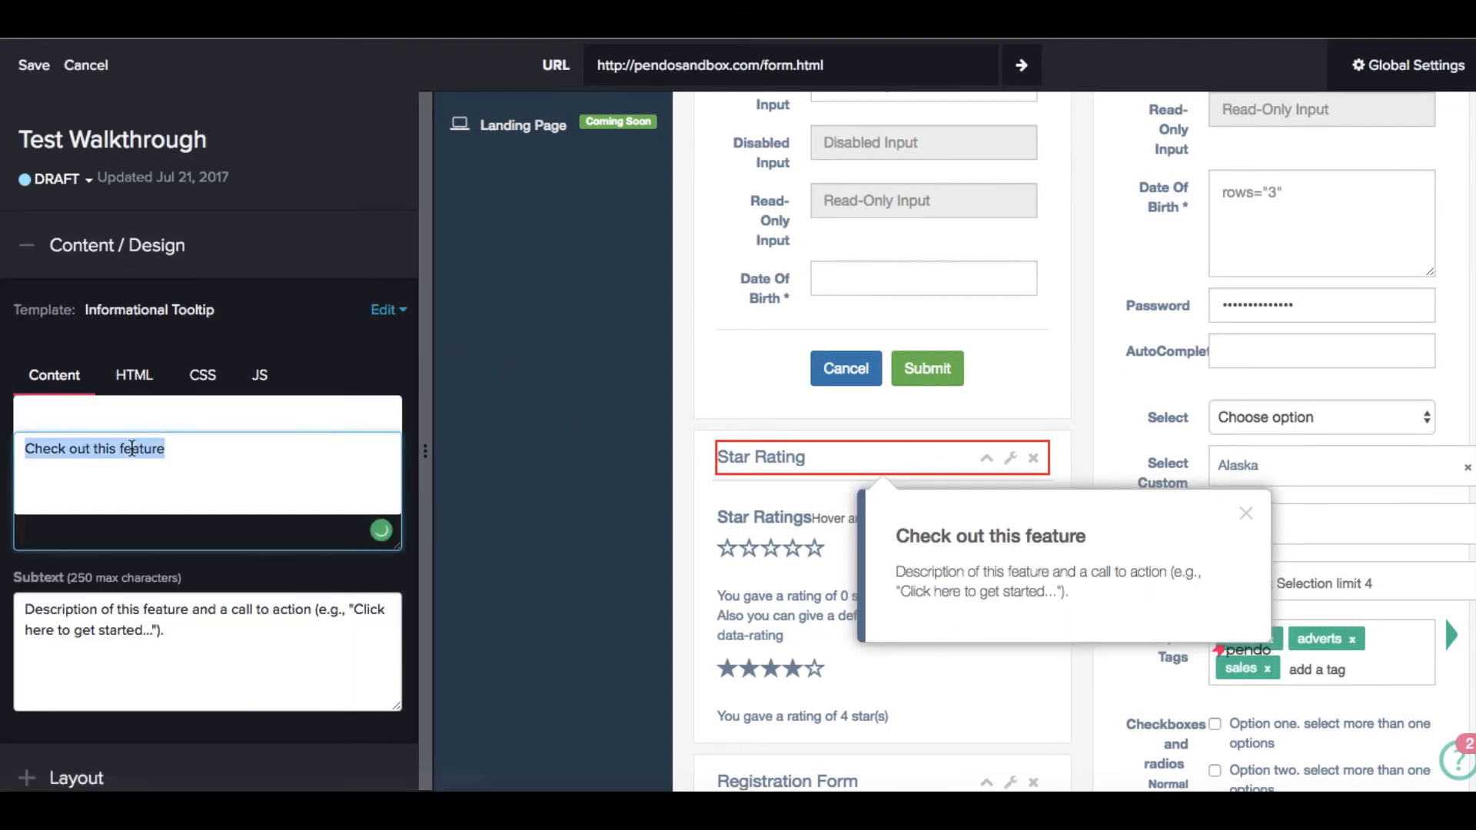
{"action": "type", "text": "Click here for yu"}
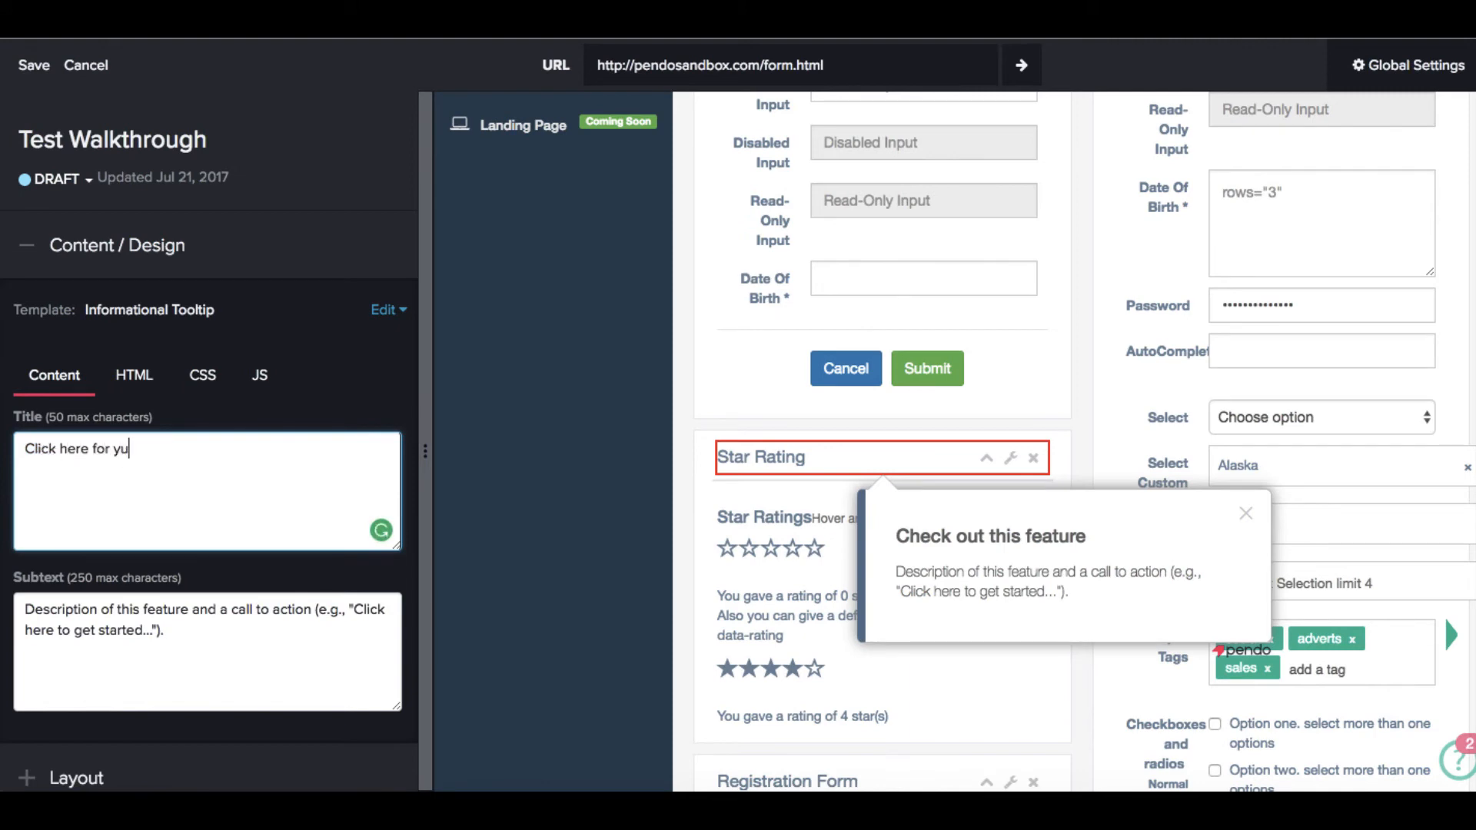
{"action": "key", "text": "BackSpace"}
{"action": "type", "text": "our star tating"}
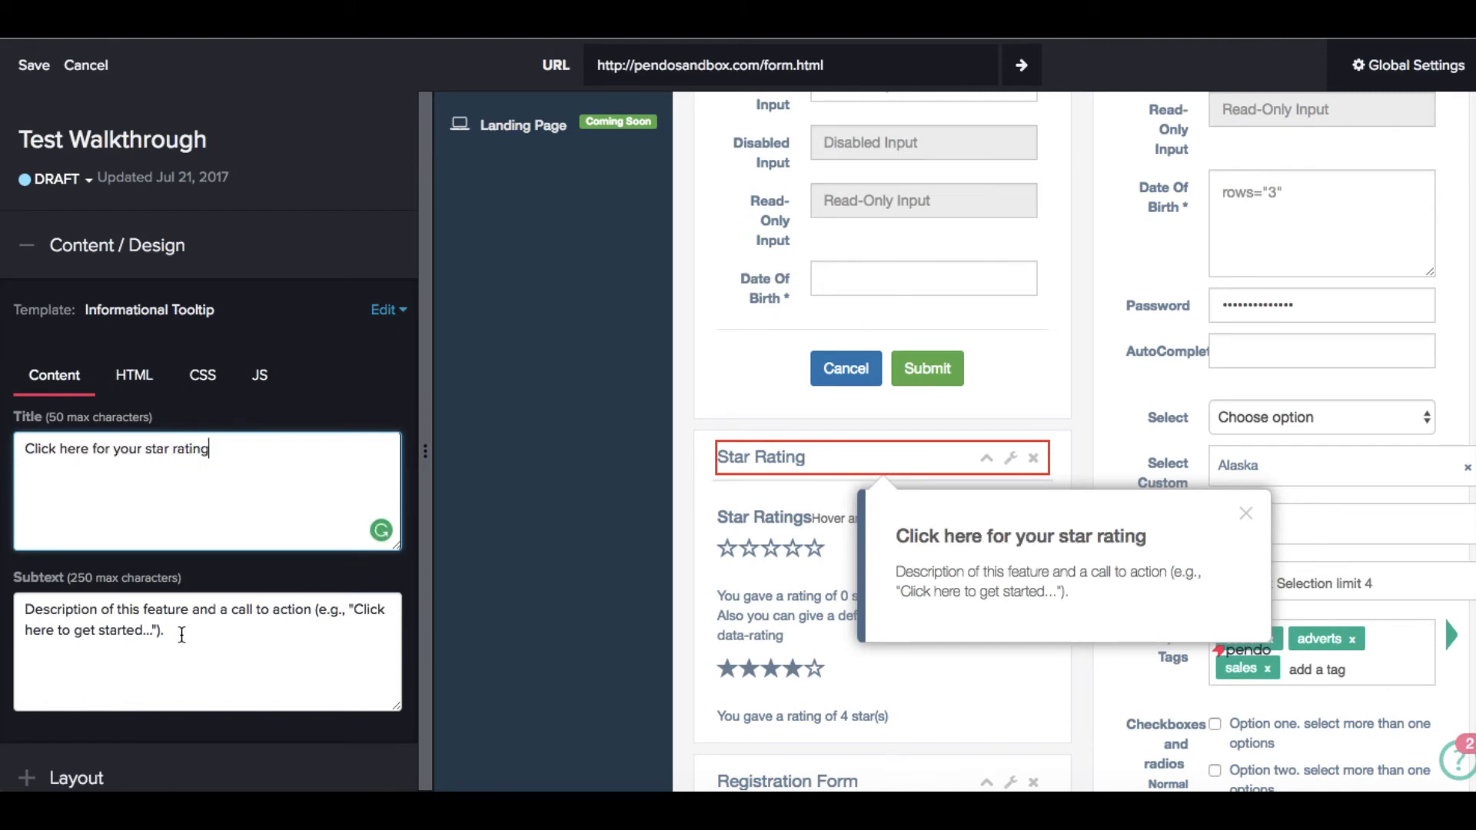
{"action": "triple_click", "coordinate": [178, 630]}
{"action": "key", "text": "BackSpace"}
{"action": "scroll", "coordinate": [165, 448], "scroll_direction": "down", "scroll_amount": 3}
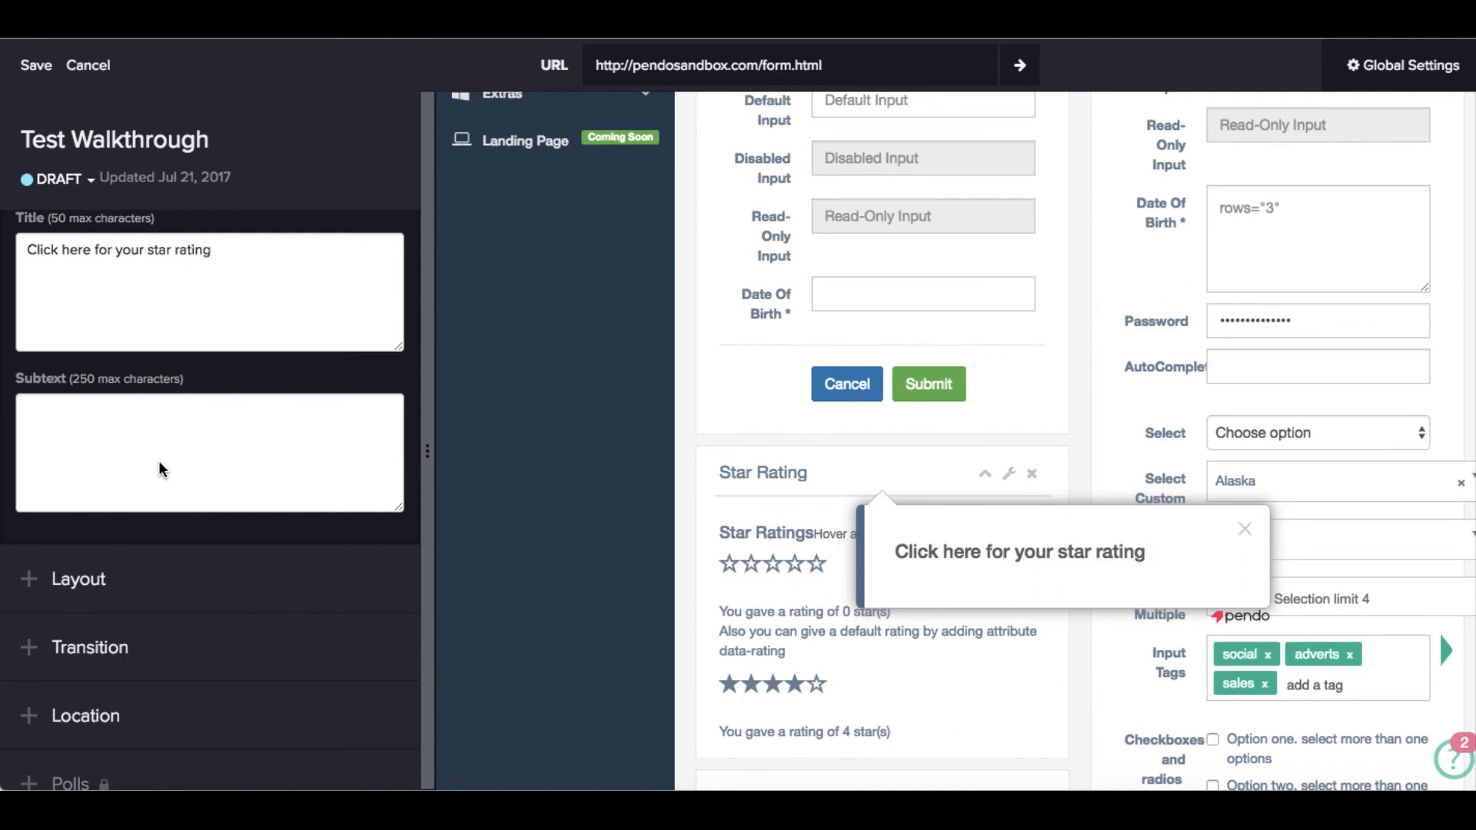
Position the tooltip above the panel and advance on Button / Link / Script instead of Element Click.
{"action": "left_click", "coordinate": [72, 583]}
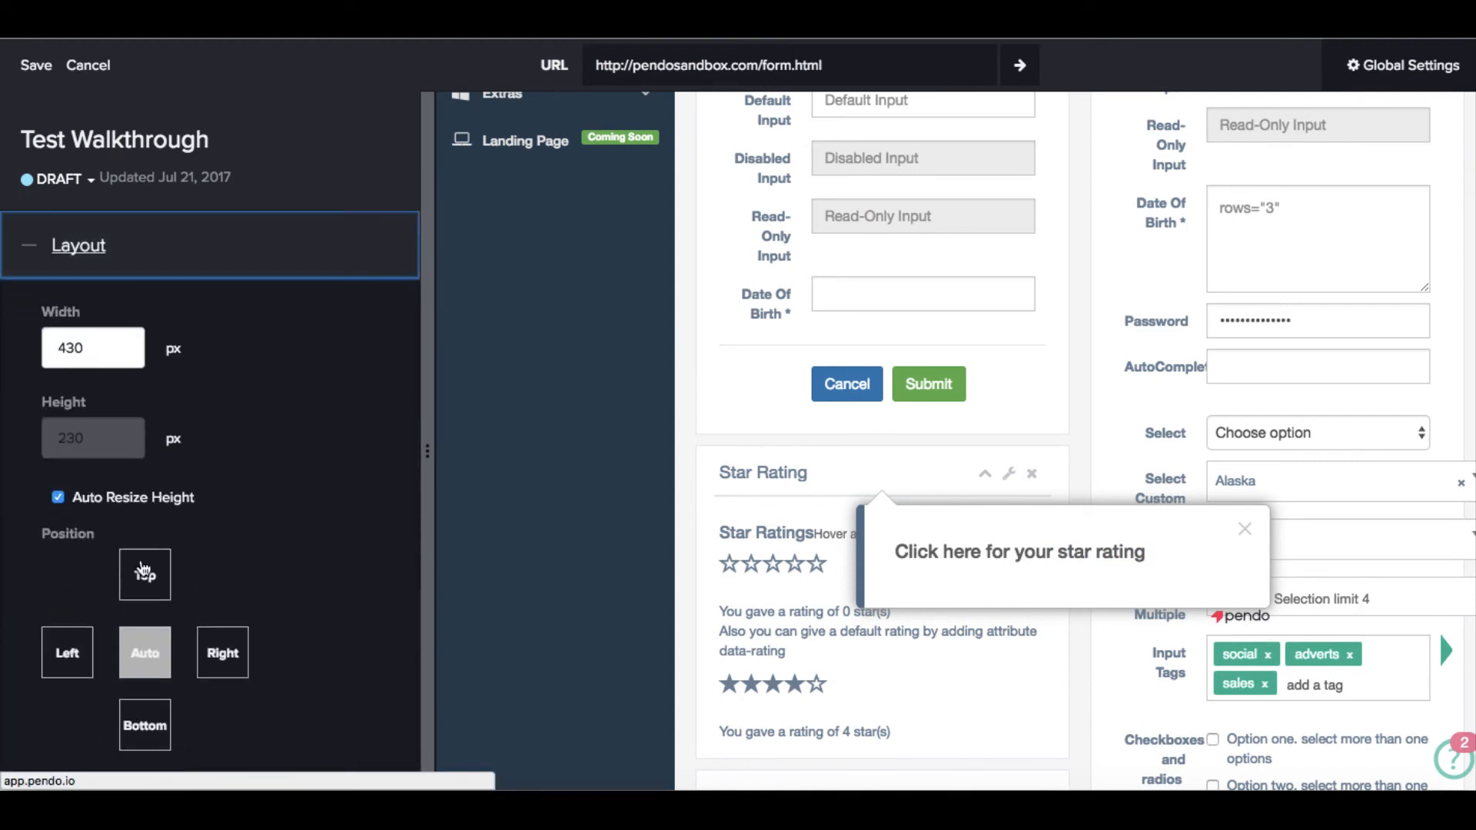
{"action": "left_click", "coordinate": [144, 574]}
{"action": "left_click", "coordinate": [70, 246]}
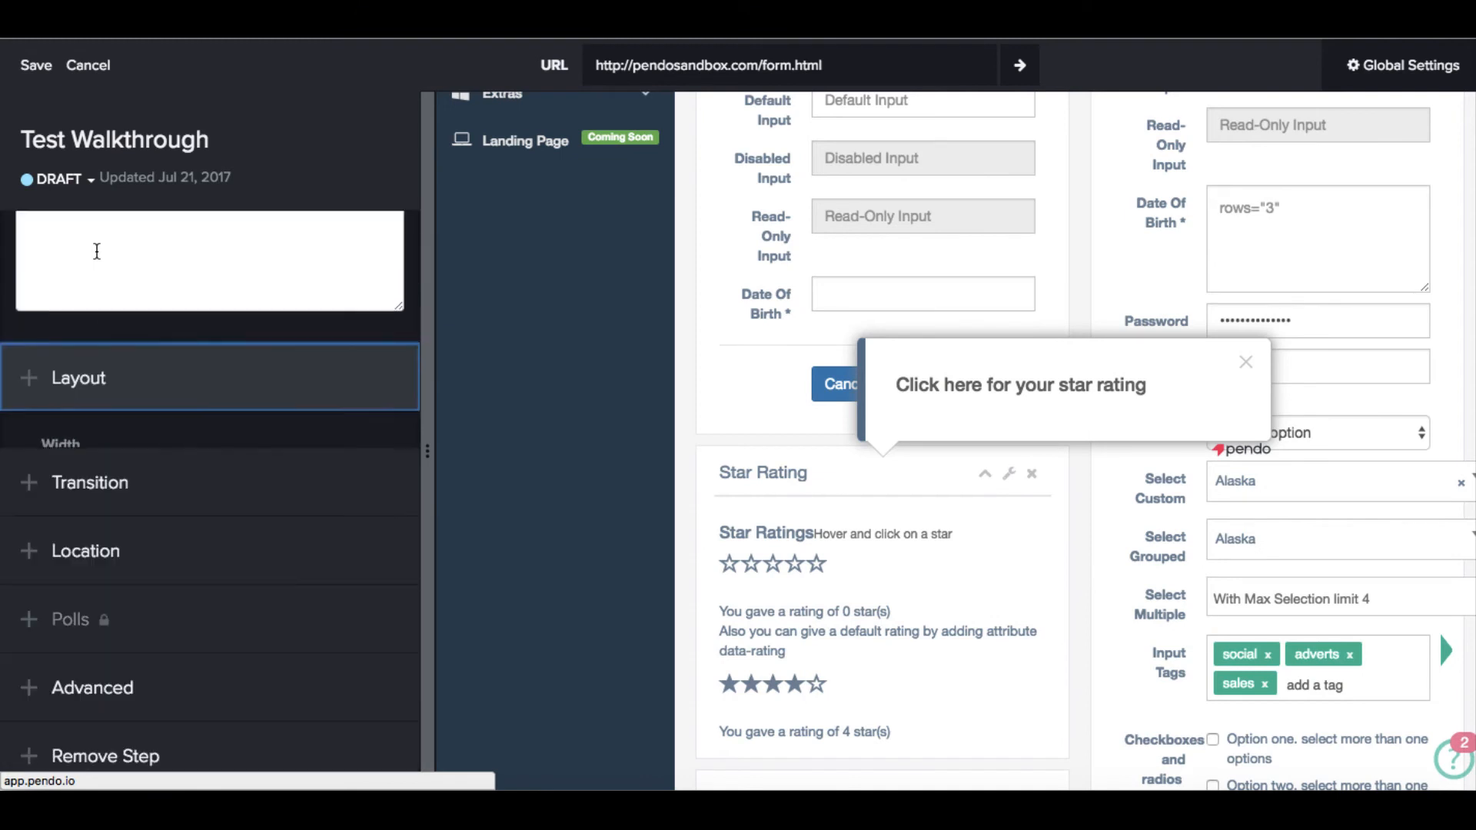
{"action": "left_click", "coordinate": [77, 482]}
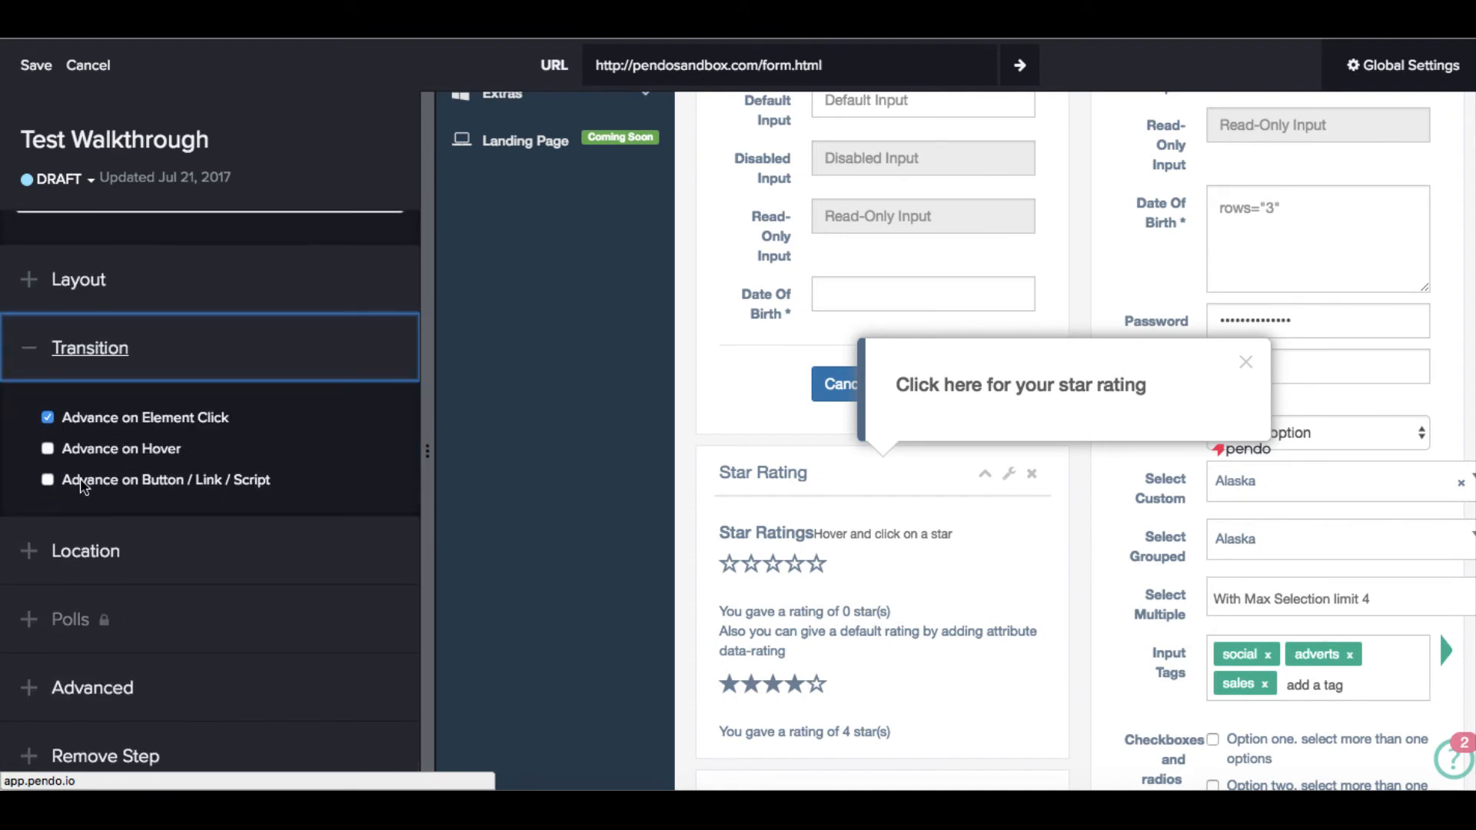
{"action": "left_click", "coordinate": [48, 481]}
{"action": "left_click", "coordinate": [47, 417]}
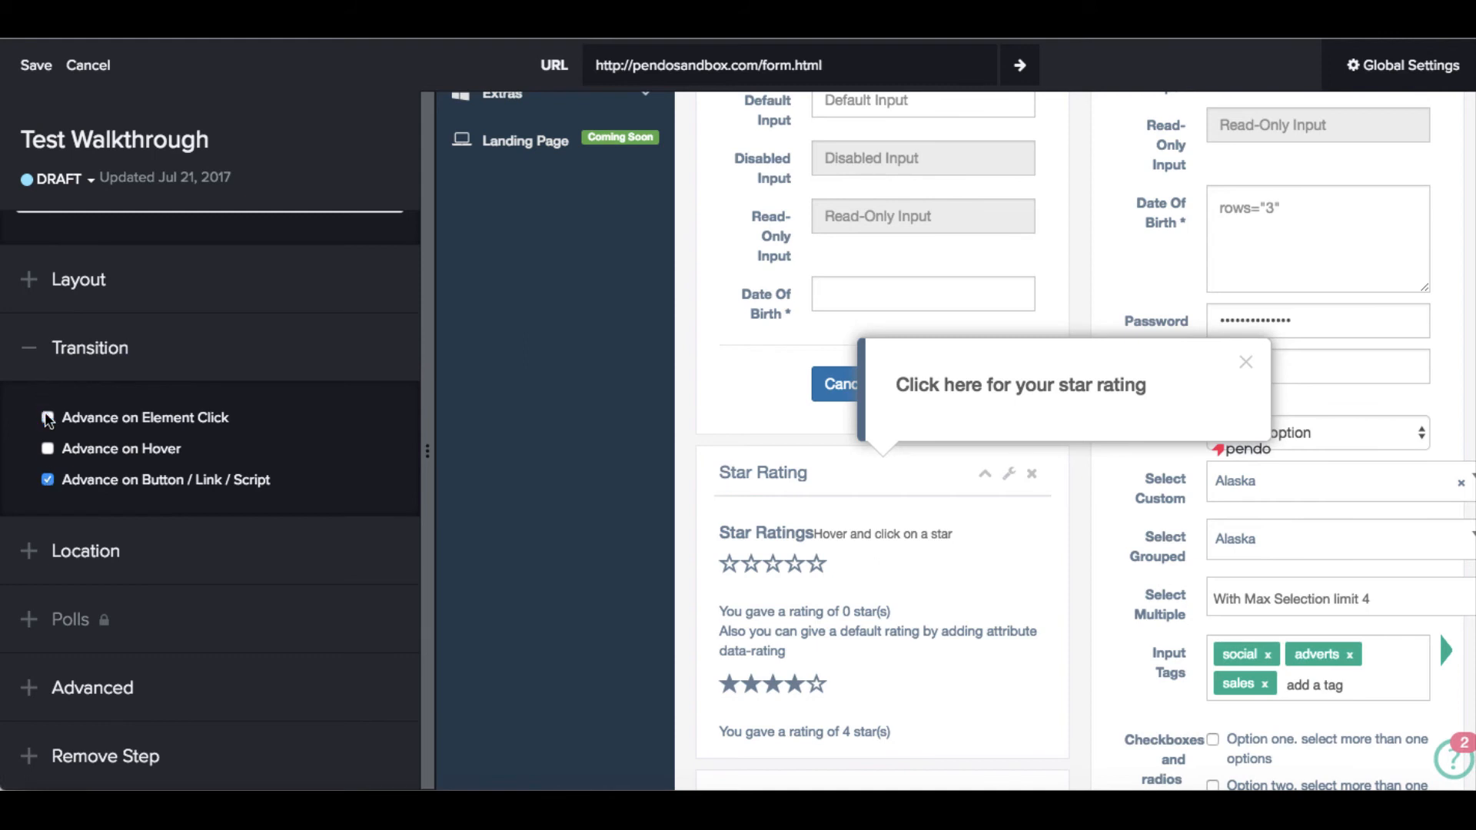
{"action": "left_click", "coordinate": [91, 348]}
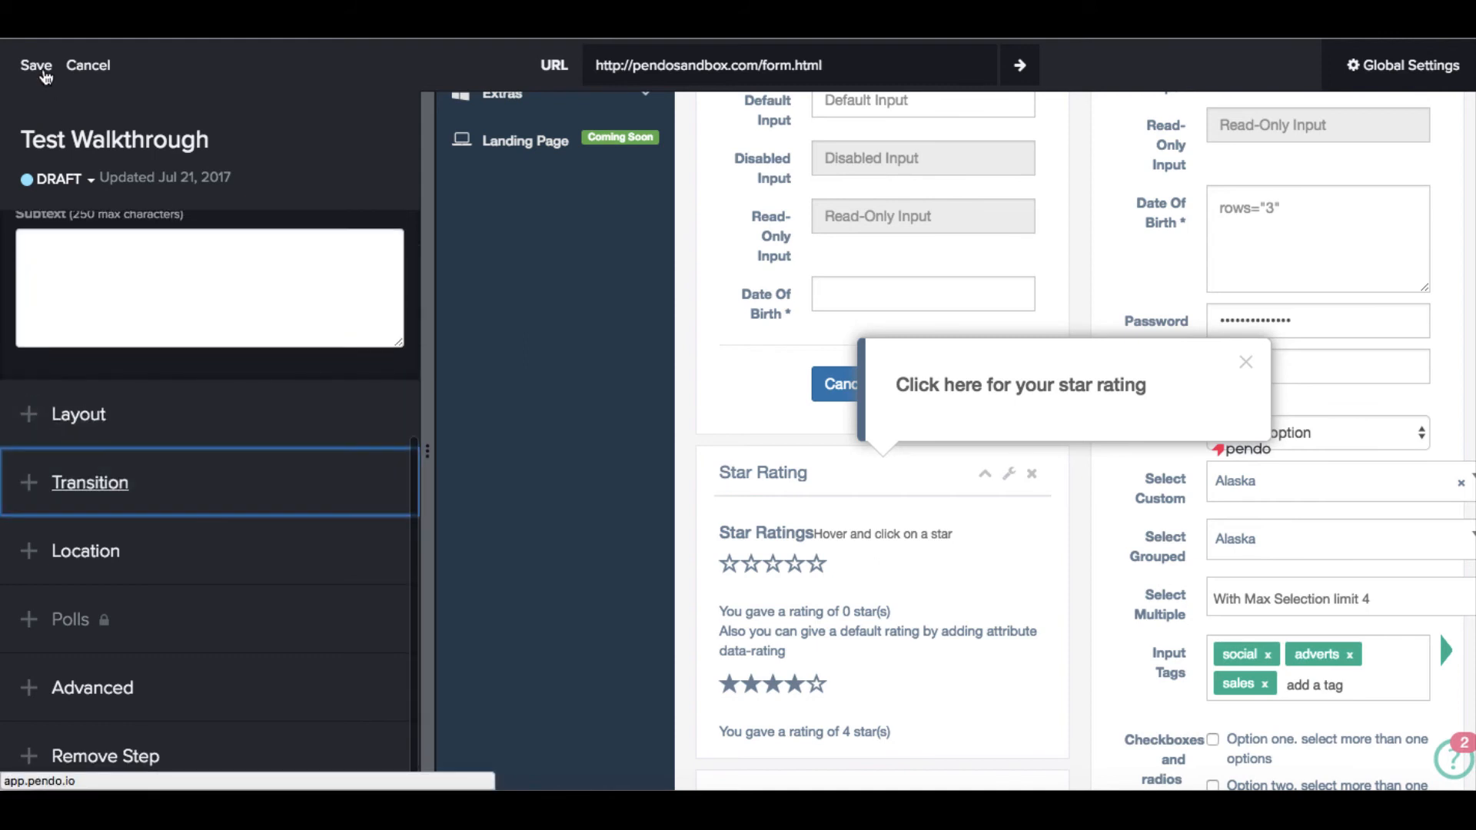
Save the star-rating tooltip as Step 3 and show the Draft/Staged/Public/Disabled status choices.
{"action": "left_click", "coordinate": [36, 66]}
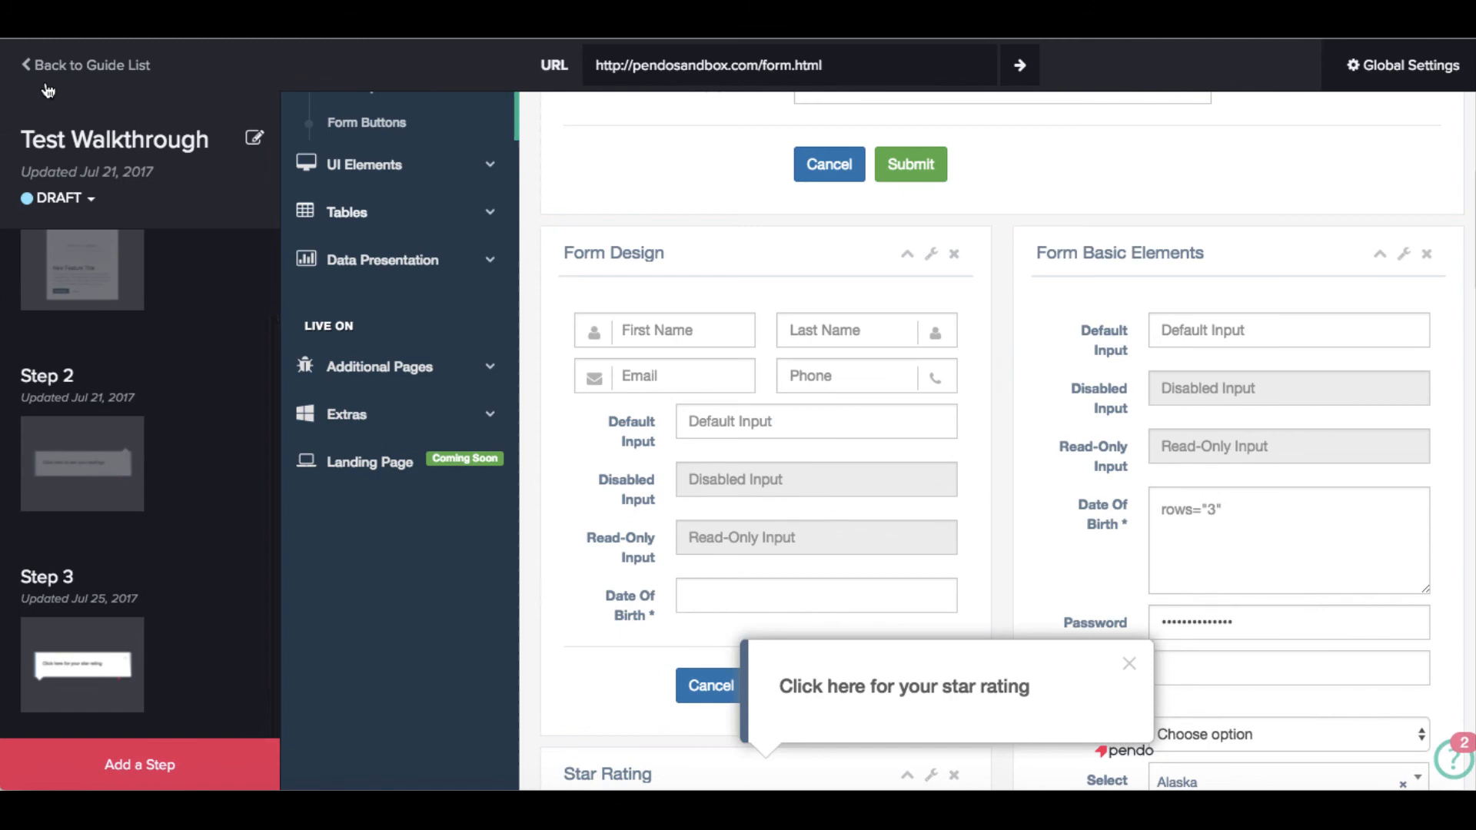
{"action": "left_click", "coordinate": [89, 200]}
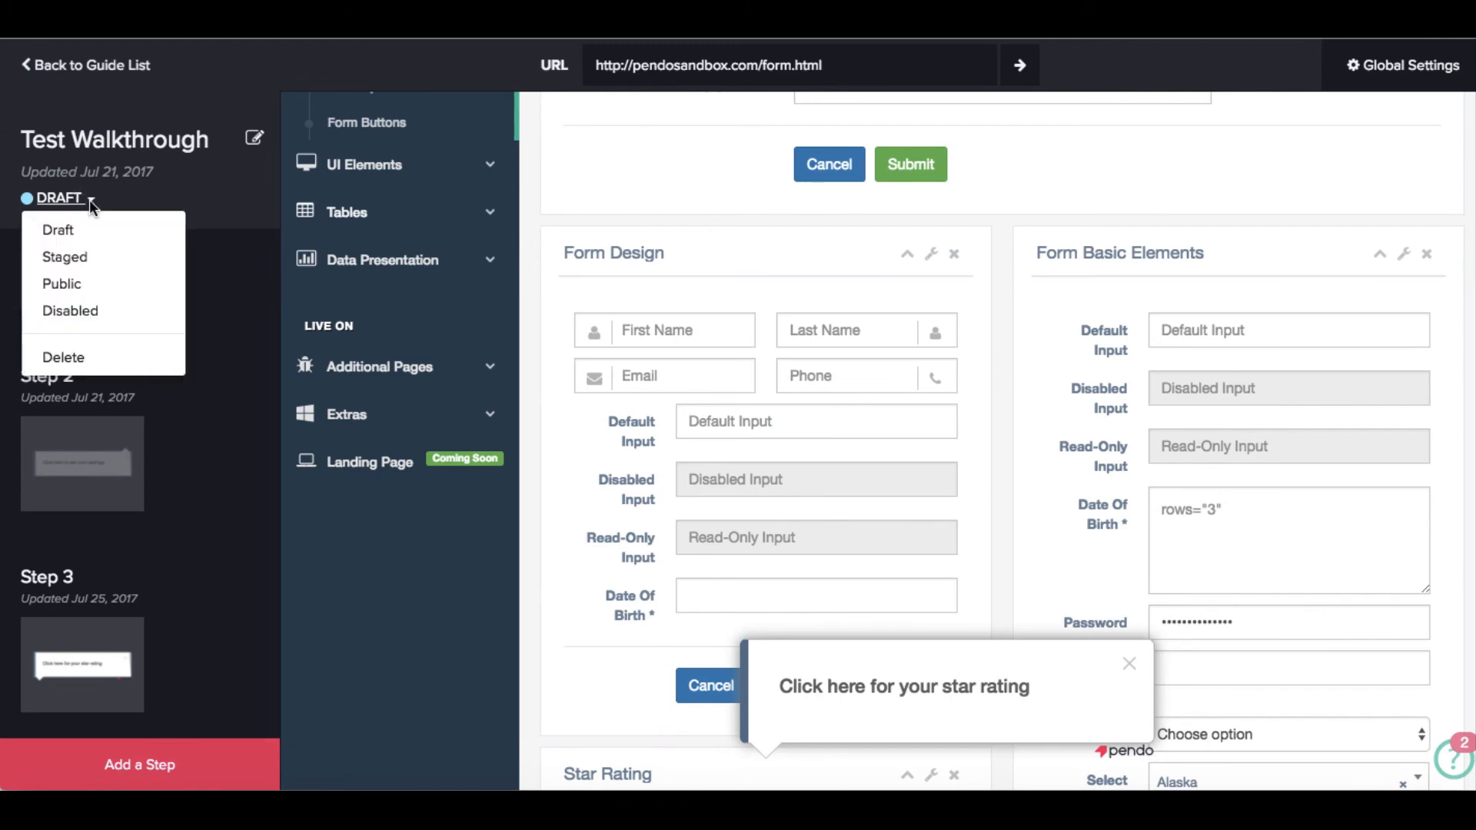